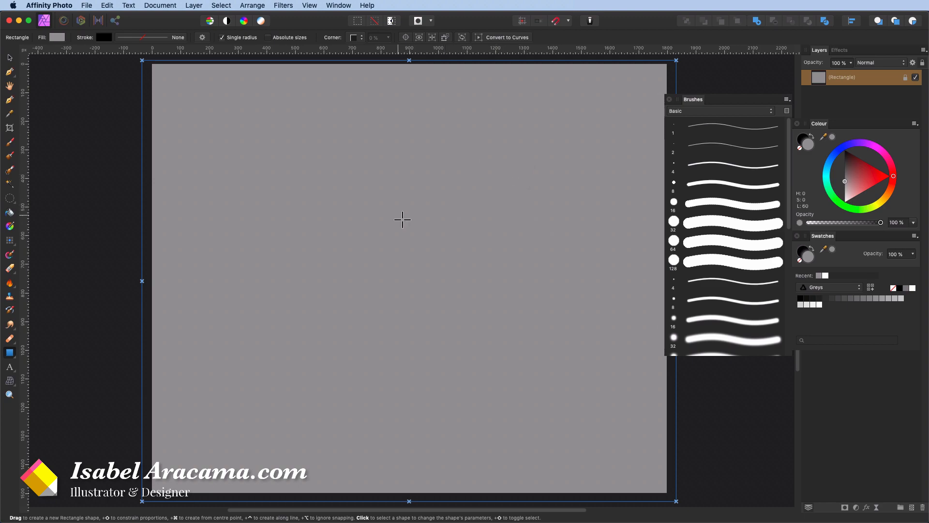
- Draw a circle with the Ellipse tool and position it slightly left of the canvas centre
left_click(14, 359)
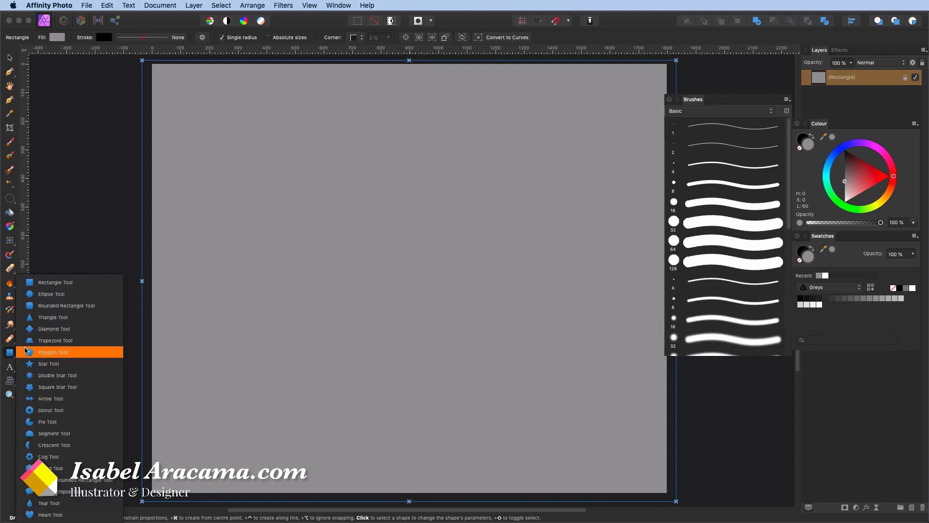
left_click(52, 294)
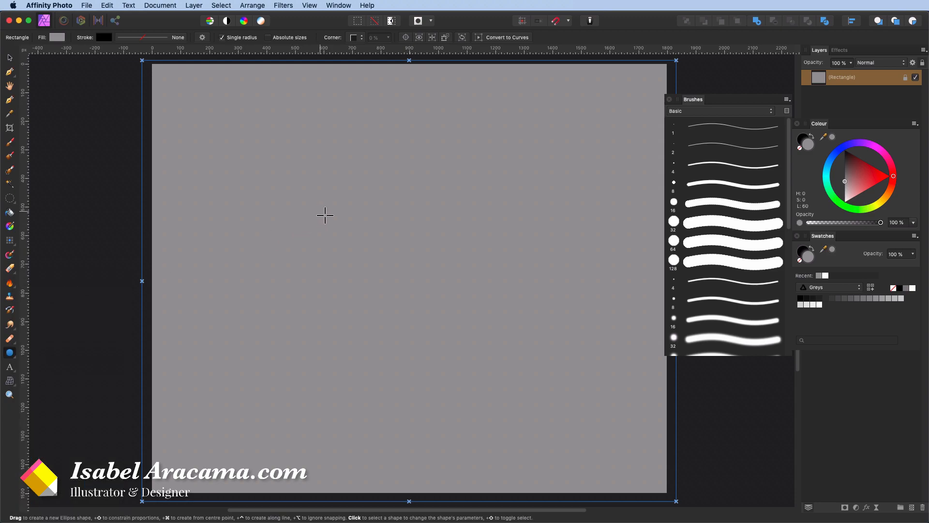
left_click_drag(327, 161, 499, 365)
key("v")
left_click_drag(454, 251, 386, 278)
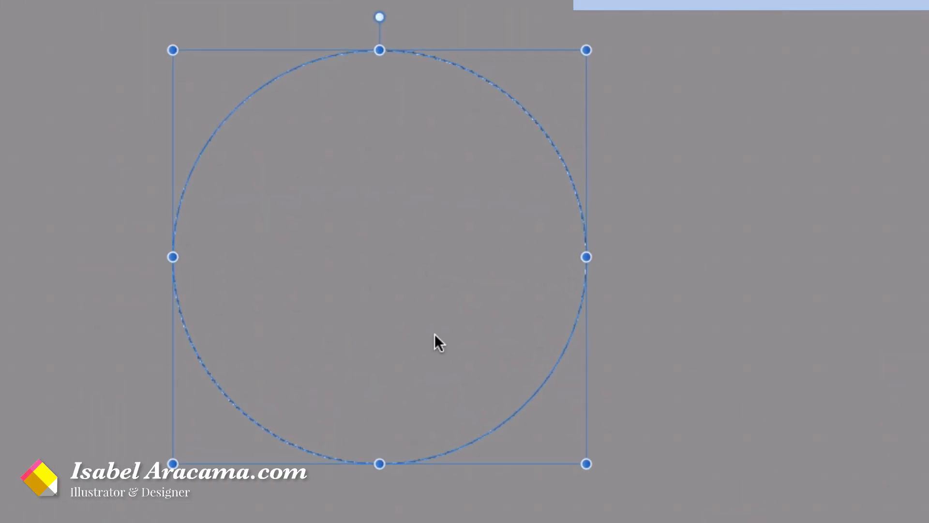
left_click_drag(388, 268, 393, 268)
left_click_drag(460, 233, 629, 233)
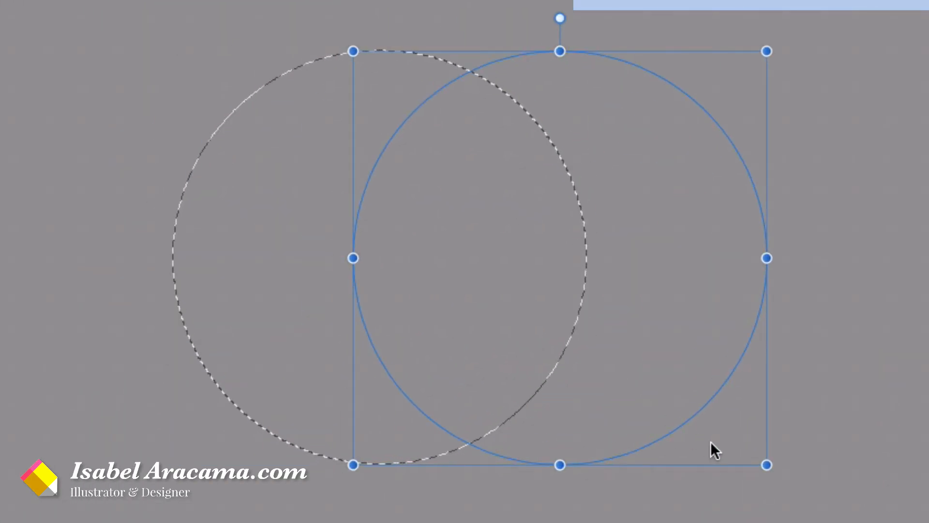
key("ctrl+z")
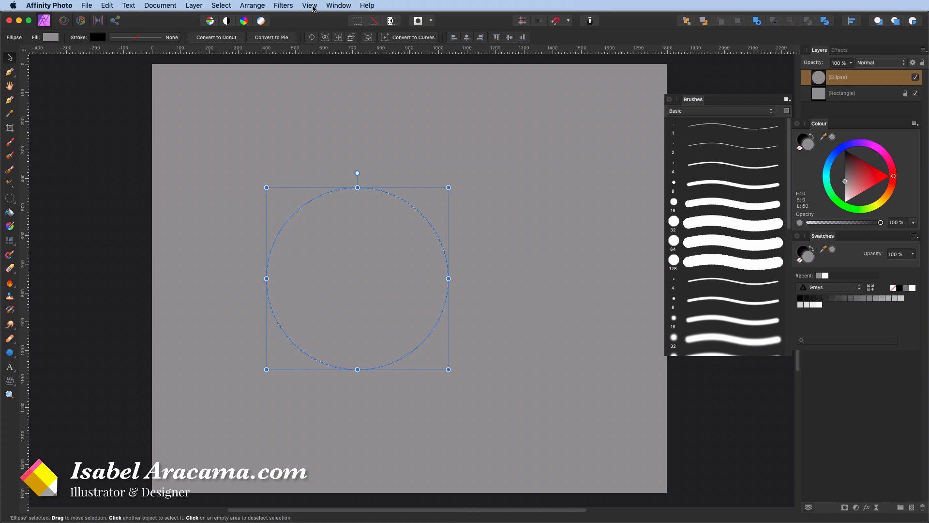
- Hide the pixel selection marquee around the circle
left_click(313, 7)
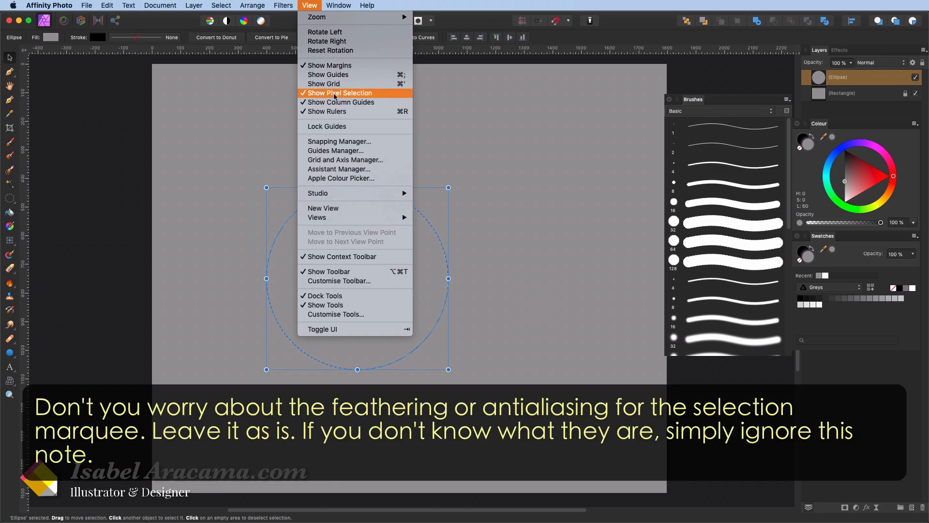
left_click(358, 95)
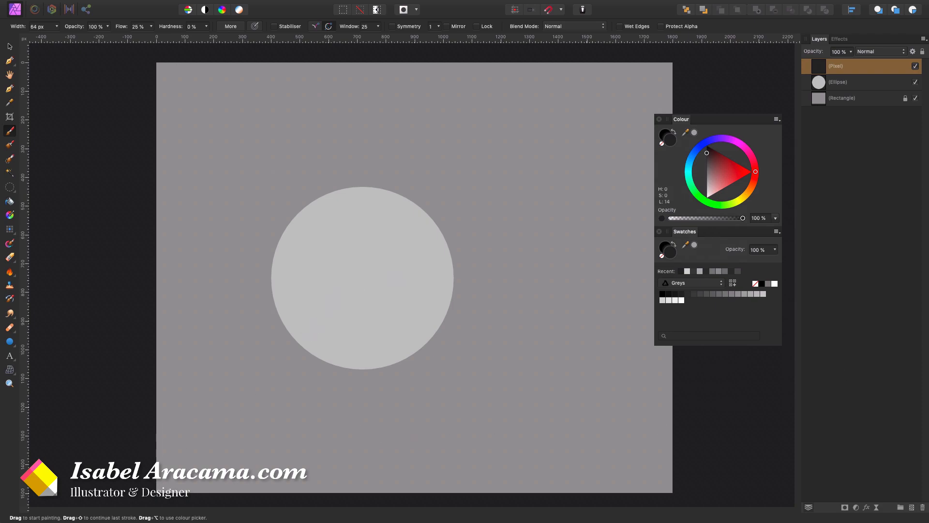
- Examine the general settings of the 64 px Round Light Brush from the Basic brushes
left_click_drag(477, 199, 572, 131)
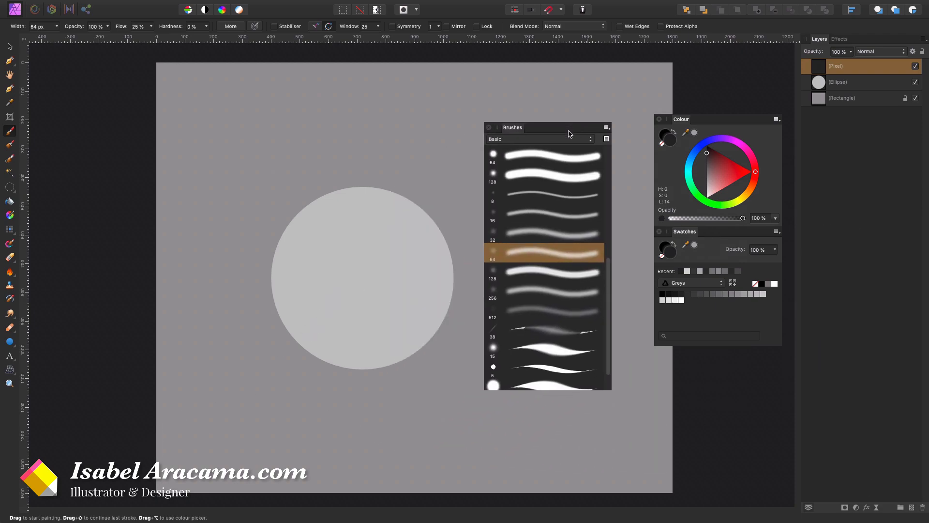
double_click(555, 257)
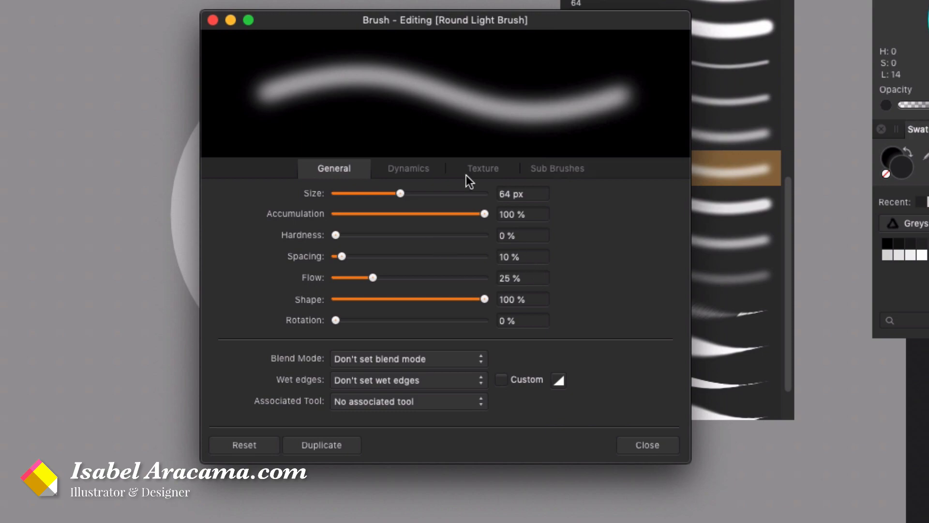
left_click(213, 21)
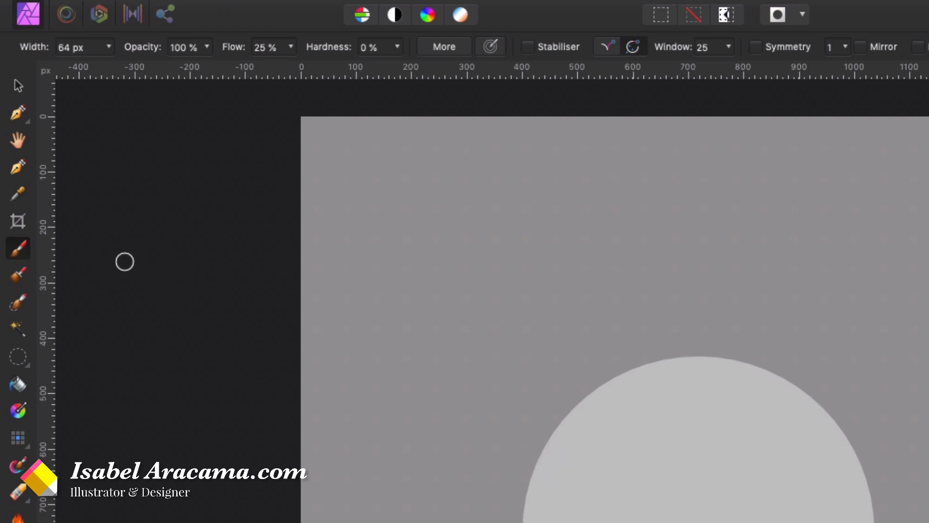
- Set the paint brush opacity to 19% and its flow to 15%
left_click(207, 47)
left_click_drag(208, 67, 78, 77)
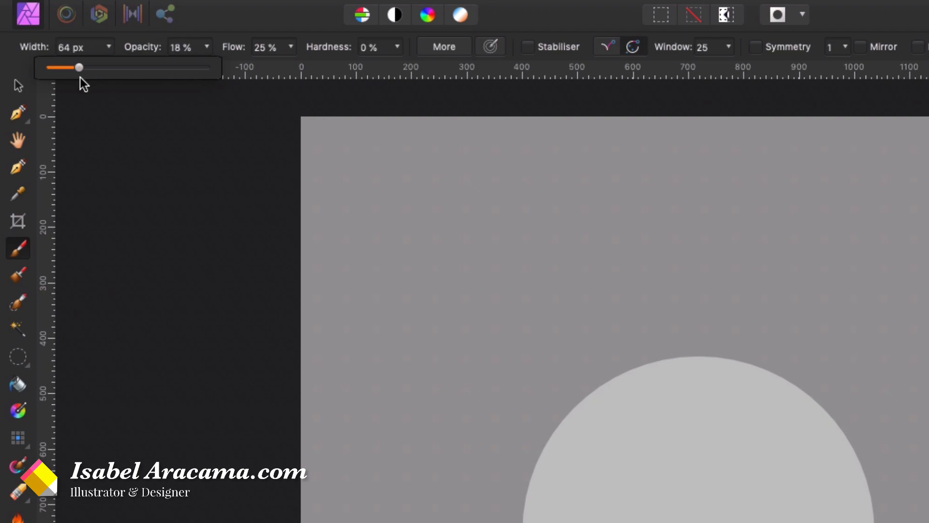
left_click(293, 48)
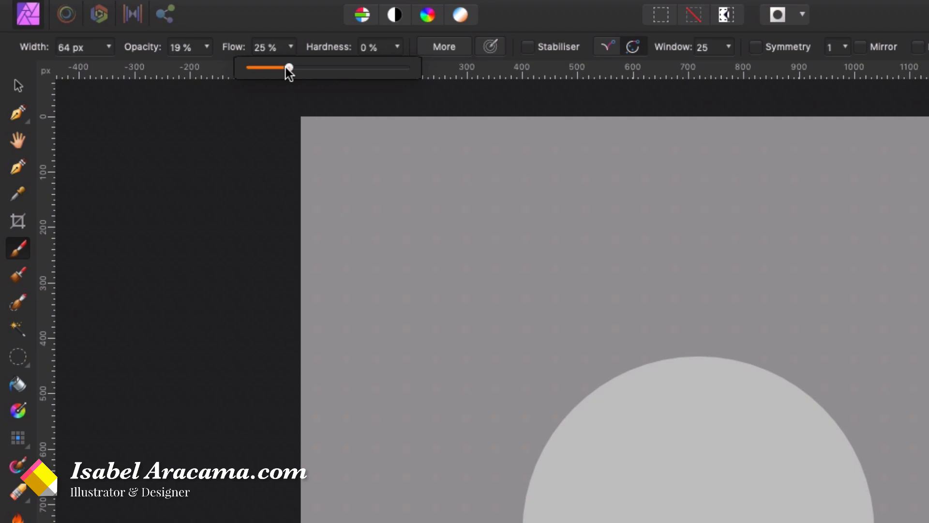
left_click_drag(285, 68, 270, 69)
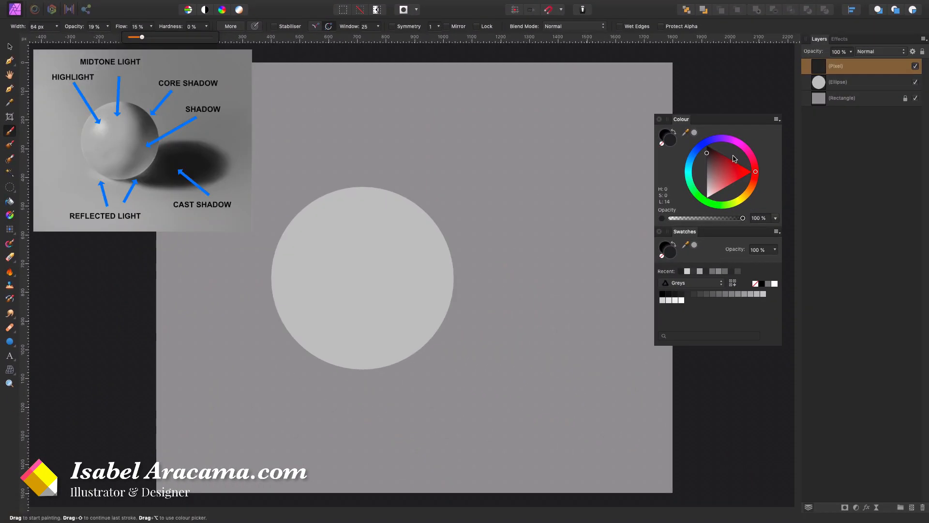
- Paint the core shadow crescent over the sphere's right half using grey of lightness 40 and a brush about 342 px wide
left_click(707, 165)
left_click_drag(708, 165, 704, 168)
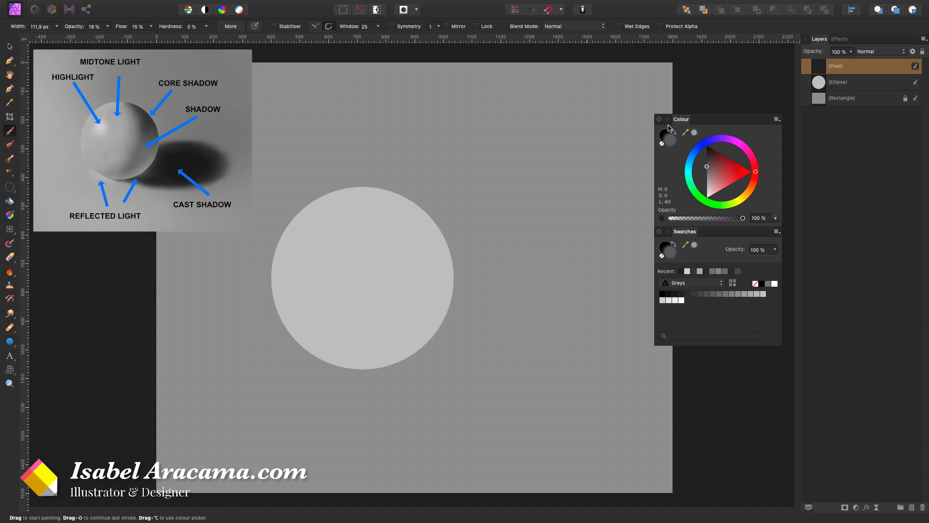
key("bracketright")
key("bracketright")
key("bracketright")
key("bracketright")
key("bracketright")
mouse_move(391, 183)
left_mouse_down()
mouse_move(434, 208)
mouse_move(383, 178)
mouse_move(450, 231)
mouse_move(409, 192)
mouse_move(444, 249)
mouse_move(399, 189)
mouse_move(397, 219)
mouse_move(414, 264)
mouse_move(394, 224)
mouse_move(371, 342)
mouse_move(387, 221)
mouse_move(342, 361)
mouse_move(394, 272)
mouse_move(393, 238)
mouse_move(323, 349)
mouse_move(406, 271)
mouse_move(410, 205)
mouse_move(439, 229)
mouse_move(371, 166)
mouse_move(453, 258)
mouse_move(378, 179)
mouse_move(401, 213)
mouse_move(402, 288)
mouse_move(381, 324)
mouse_move(379, 177)
mouse_move(348, 341)
mouse_move(400, 278)
mouse_move(388, 216)
mouse_move(342, 354)
mouse_move(407, 215)
mouse_move(438, 238)
mouse_move(419, 227)
mouse_move(397, 276)
mouse_move(304, 345)
mouse_move(339, 347)
mouse_move(317, 347)
mouse_move(387, 201)
mouse_move(366, 182)
mouse_move(373, 271)
mouse_move(335, 169)
mouse_move(359, 184)
mouse_move(361, 216)
mouse_move(375, 212)
mouse_move(353, 190)
mouse_move(372, 196)
mouse_move(404, 286)
mouse_move(327, 333)
mouse_move(395, 325)
mouse_move(408, 243)
mouse_move(363, 348)
left_mouse_up()
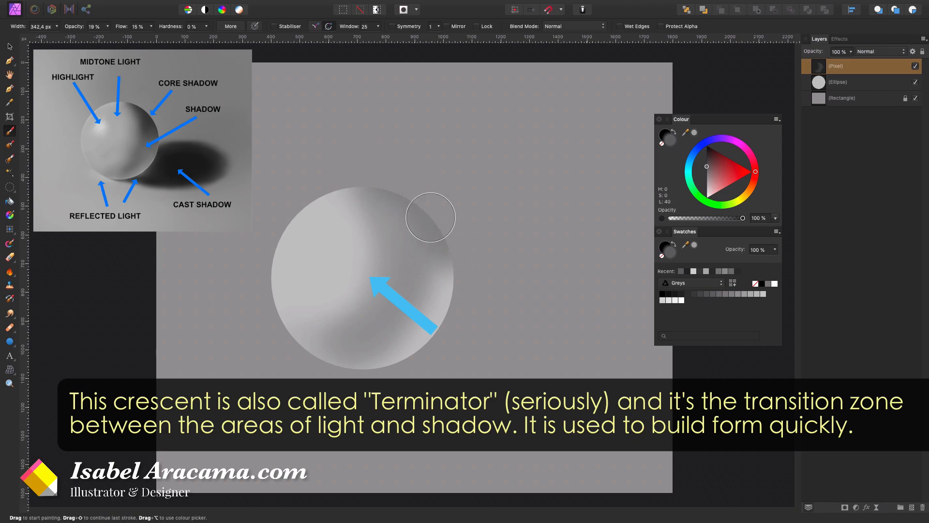
mouse_move(384, 279)
left_mouse_down()
mouse_move(322, 344)
mouse_move(401, 249)
mouse_move(395, 267)
mouse_move(299, 338)
mouse_move(362, 338)
mouse_move(384, 208)
mouse_move(375, 194)
mouse_move(366, 343)
mouse_move(376, 186)
mouse_move(419, 208)
mouse_move(372, 180)
mouse_move(407, 303)
mouse_move(312, 337)
mouse_move(369, 338)
mouse_move(414, 245)
mouse_move(350, 179)
mouse_move(405, 259)
mouse_move(309, 336)
mouse_move(356, 328)
mouse_move(374, 192)
mouse_move(434, 219)
mouse_move(405, 217)
mouse_move(387, 185)
mouse_move(405, 212)
mouse_move(316, 341)
mouse_move(353, 345)
mouse_move(426, 227)
mouse_move(306, 353)
mouse_move(359, 328)
mouse_move(295, 344)
mouse_move(309, 358)
mouse_move(279, 263)
mouse_move(318, 214)
mouse_move(297, 268)
mouse_move(350, 211)
mouse_move(294, 293)
mouse_move(396, 252)
mouse_move(366, 308)
mouse_move(418, 208)
mouse_move(413, 275)
mouse_move(426, 201)
mouse_move(432, 235)
mouse_move(364, 331)
mouse_move(401, 160)
mouse_move(440, 186)
mouse_move(418, 198)
mouse_move(423, 280)
mouse_move(443, 259)
mouse_move(396, 306)
mouse_move(436, 256)
mouse_move(411, 336)
mouse_move(356, 344)
mouse_move(427, 303)
mouse_move(360, 362)
mouse_move(417, 331)
mouse_move(424, 194)
mouse_move(440, 243)
mouse_move(367, 366)
mouse_move(241, 293)
mouse_move(361, 363)
mouse_move(455, 293)
mouse_move(392, 354)
mouse_move(441, 254)
mouse_move(400, 352)
left_mouse_up()
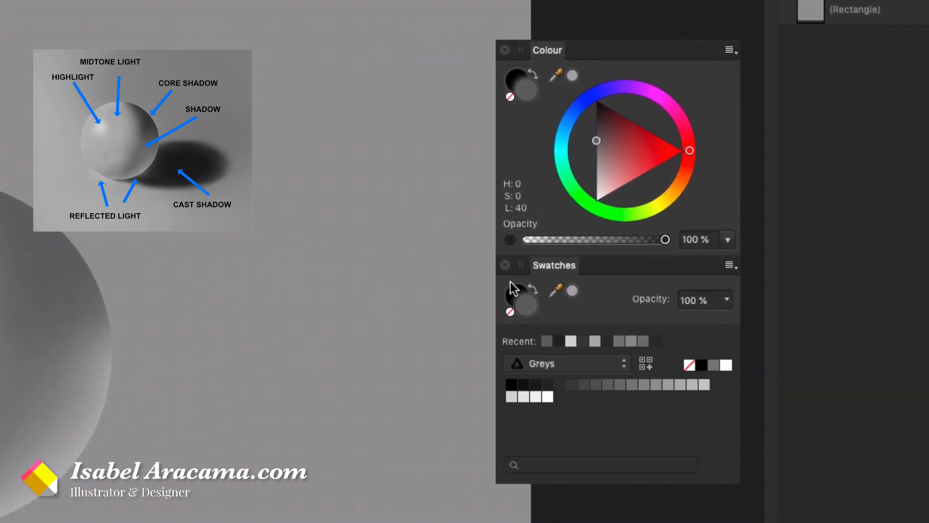
- Blend the crescent's light-side edge with grey of lightness 66, reducing the brush to about 179 px
left_click_drag(588, 151, 589, 165)
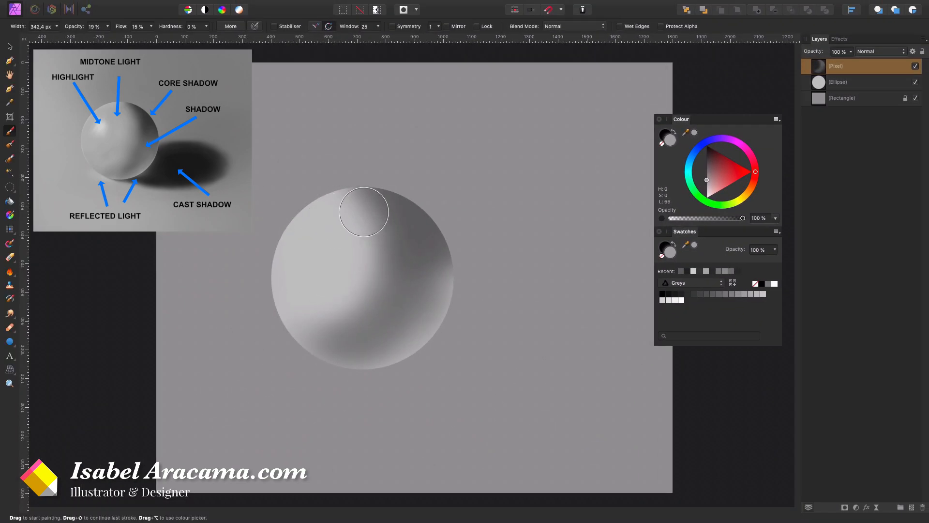
mouse_move(365, 203)
left_mouse_down()
mouse_move(375, 261)
mouse_move(346, 222)
mouse_move(350, 198)
mouse_move(378, 239)
mouse_move(351, 283)
mouse_move(352, 196)
mouse_move(378, 231)
mouse_move(348, 302)
mouse_move(345, 200)
mouse_move(373, 222)
mouse_move(358, 308)
mouse_move(335, 295)
mouse_move(376, 250)
mouse_move(366, 312)
mouse_move(304, 338)
mouse_move(363, 290)
mouse_move(343, 325)
mouse_move(291, 338)
mouse_move(328, 335)
mouse_move(362, 286)
mouse_move(374, 209)
mouse_move(349, 251)
mouse_move(285, 302)
mouse_move(293, 319)
mouse_move(350, 318)
mouse_move(285, 326)
mouse_move(342, 308)
mouse_move(320, 326)
mouse_move(288, 330)
mouse_move(345, 294)
mouse_move(307, 331)
mouse_move(296, 329)
mouse_move(354, 292)
mouse_move(302, 337)
mouse_move(350, 285)
mouse_move(315, 340)
mouse_move(290, 339)
mouse_move(348, 288)
mouse_move(296, 338)
mouse_move(347, 296)
mouse_move(285, 321)
mouse_move(321, 314)
mouse_move(344, 292)
mouse_move(286, 327)
mouse_move(352, 311)
mouse_move(358, 277)
mouse_move(284, 337)
mouse_move(288, 356)
mouse_move(347, 342)
mouse_move(364, 273)
mouse_move(322, 353)
mouse_move(374, 278)
mouse_move(354, 213)
mouse_move(353, 326)
mouse_move(366, 235)
mouse_move(324, 191)
mouse_move(358, 268)
mouse_move(360, 255)
mouse_move(302, 176)
mouse_move(338, 191)
mouse_move(369, 275)
mouse_move(340, 186)
mouse_move(378, 227)
mouse_move(353, 193)
mouse_move(384, 248)
mouse_move(370, 209)
mouse_move(388, 255)
mouse_move(314, 357)
mouse_move(330, 334)
mouse_move(323, 343)
mouse_move(353, 339)
mouse_move(339, 353)
mouse_move(357, 347)
mouse_move(397, 274)
mouse_move(392, 243)
mouse_move(355, 233)
mouse_move(353, 203)
mouse_move(282, 305)
mouse_move(328, 187)
mouse_move(311, 338)
mouse_move(300, 315)
mouse_move(314, 322)
mouse_move(292, 321)
mouse_move(343, 310)
mouse_move(365, 185)
left_mouse_up()
key("[")
key("[")
key("[")
key("[")
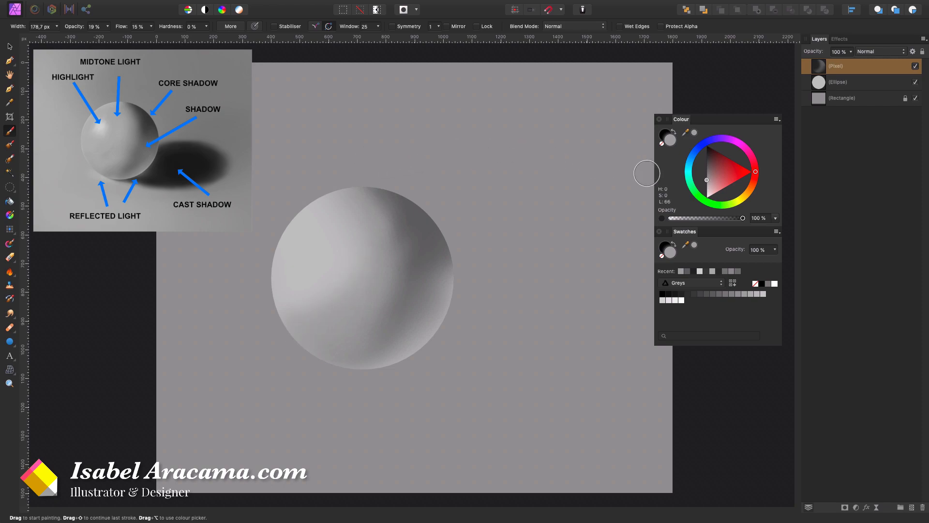
- Deepen the shadow along the sphere's upper-right edge with dark greys of lightness 28 and 18, reducing the brush to about 129 px
left_click(687, 272)
mouse_move(394, 187)
left_mouse_down()
mouse_move(386, 189)
mouse_move(401, 194)
mouse_move(427, 234)
mouse_move(410, 205)
left_mouse_up()
left_click_drag(707, 165, 707, 160)
left_click_drag(437, 212, 433, 220)
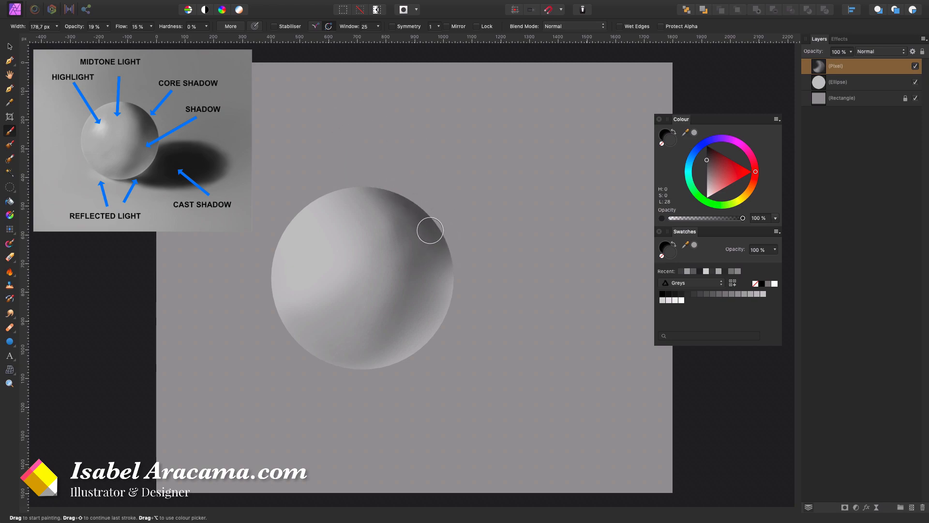
mouse_move(414, 215)
left_mouse_down()
mouse_move(414, 248)
mouse_move(416, 206)
mouse_move(423, 281)
mouse_move(433, 244)
left_mouse_up()
key("bracketleft")
key("bracketleft")
mouse_move(388, 187)
left_mouse_down()
mouse_move(429, 243)
mouse_move(386, 184)
left_mouse_up()
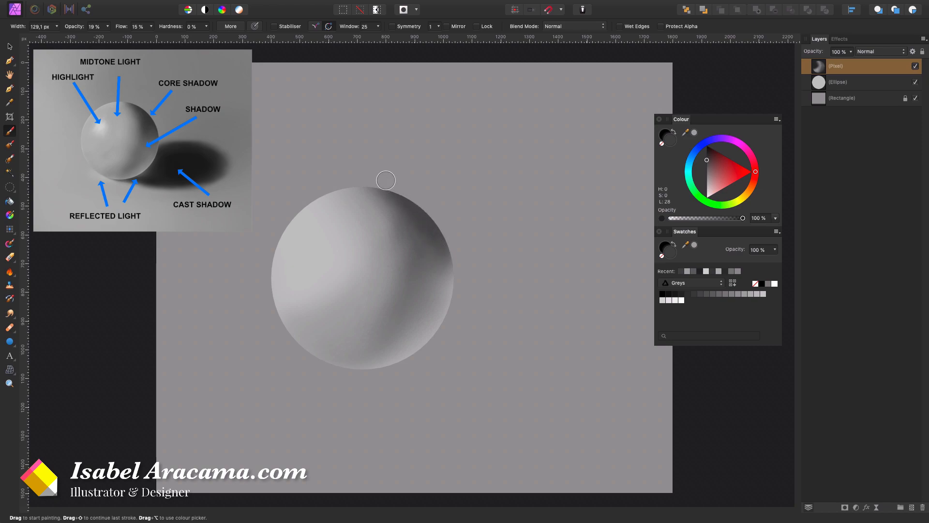
left_click(706, 155)
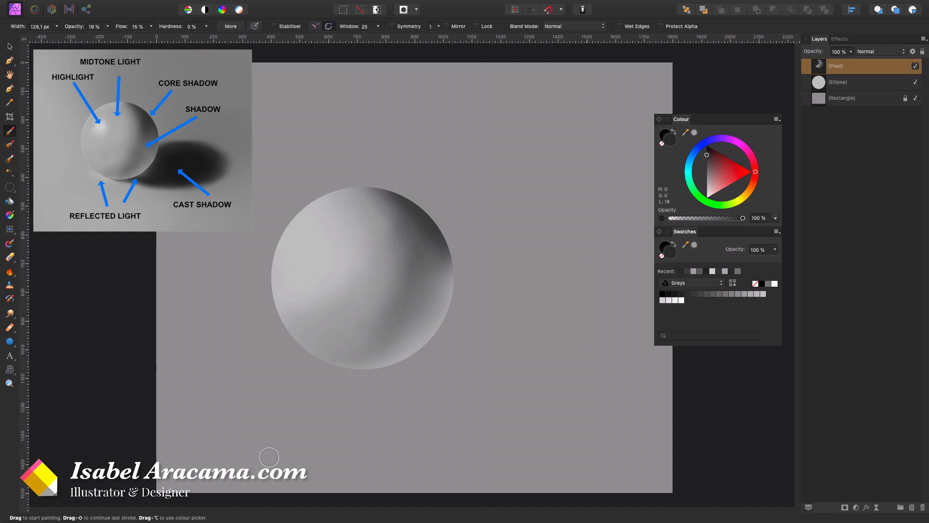
- Smooth the midtones between shadow and light and down the sphere's left side with grey of lightness 66 and a brush about 196 px wide
left_click(693, 271)
key("bracketright")
mouse_move(380, 226)
left_mouse_down()
mouse_move(395, 272)
mouse_move(351, 230)
mouse_move(356, 196)
mouse_move(381, 223)
mouse_move(392, 266)
mouse_move(413, 252)
mouse_move(365, 282)
mouse_move(409, 236)
left_mouse_up()
key("bracketright")
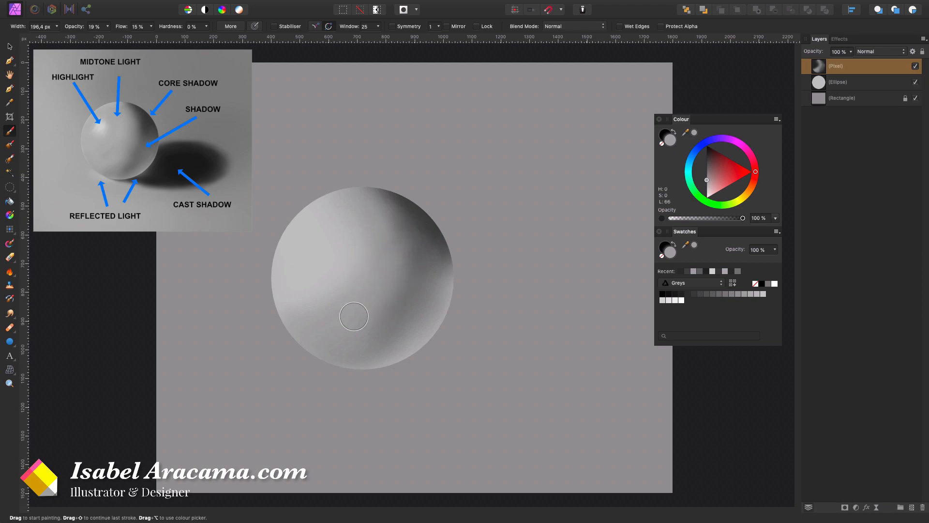
mouse_move(294, 325)
left_mouse_down()
mouse_move(278, 295)
mouse_move(297, 319)
mouse_move(308, 308)
mouse_move(275, 251)
mouse_move(281, 235)
mouse_move(304, 296)
mouse_move(316, 302)
mouse_move(338, 285)
mouse_move(347, 257)
mouse_move(296, 285)
mouse_move(315, 289)
mouse_move(323, 279)
mouse_move(327, 220)
mouse_move(305, 277)
mouse_move(346, 254)
mouse_move(300, 276)
mouse_move(328, 212)
mouse_move(340, 264)
mouse_move(301, 224)
mouse_move(288, 242)
mouse_move(319, 194)
mouse_move(279, 233)
mouse_move(282, 328)
mouse_move(345, 288)
mouse_move(334, 195)
mouse_move(285, 230)
mouse_move(300, 310)
mouse_move(316, 219)
mouse_move(323, 279)
mouse_move(312, 206)
mouse_move(322, 291)
mouse_move(324, 214)
mouse_move(338, 301)
mouse_move(300, 224)
mouse_move(281, 273)
mouse_move(321, 232)
mouse_move(307, 289)
mouse_move(321, 206)
mouse_move(282, 262)
mouse_move(327, 193)
mouse_move(292, 225)
mouse_move(280, 327)
left_mouse_up()
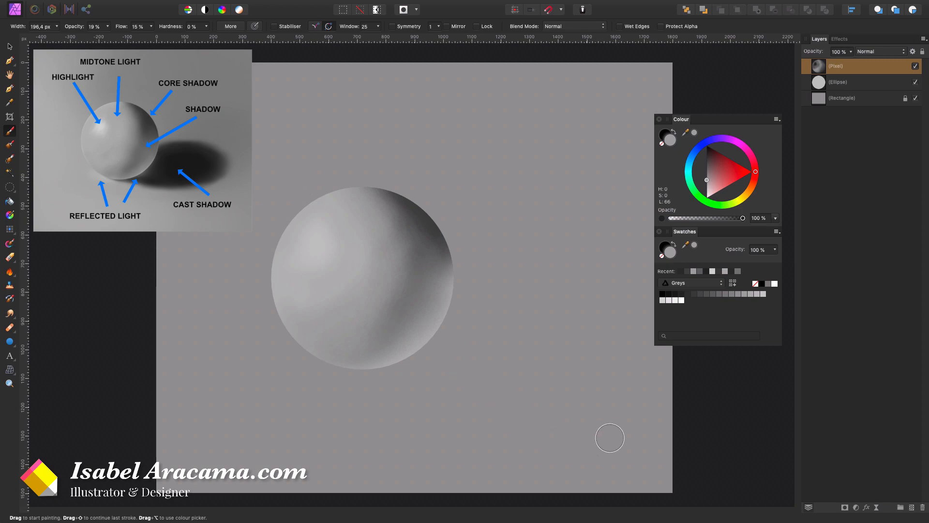
mouse_move(280, 271)
left_mouse_down()
mouse_move(302, 292)
mouse_move(329, 292)
mouse_move(337, 224)
mouse_move(331, 286)
mouse_move(314, 210)
mouse_move(300, 208)
mouse_move(291, 283)
left_mouse_up()
mouse_move(347, 269)
left_mouse_down()
mouse_move(342, 216)
mouse_move(367, 228)
mouse_move(356, 255)
left_mouse_up()
mouse_move(308, 220)
left_mouse_down()
mouse_move(322, 239)
mouse_move(325, 193)
mouse_move(310, 198)
mouse_move(272, 315)
mouse_move(292, 348)
mouse_move(269, 321)
left_mouse_up()
mouse_move(359, 271)
left_mouse_down()
mouse_move(382, 303)
mouse_move(371, 268)
mouse_move(333, 312)
mouse_move(363, 334)
mouse_move(349, 281)
mouse_move(280, 348)
left_mouse_up()
mouse_move(373, 325)
left_mouse_down()
mouse_move(319, 215)
mouse_move(307, 259)
mouse_move(323, 213)
mouse_move(304, 273)
mouse_move(329, 225)
mouse_move(304, 313)
mouse_move(339, 225)
mouse_move(316, 293)
mouse_move(301, 271)
mouse_move(322, 229)
left_mouse_up()
- Paint a soft highlight on the sphere's upper-left area with a smaller brush and light grey of lightness 91
key("bracketleft")
key("bracketleft")
key("bracketleft")
left_click_drag(709, 195, 708, 194)
key("bracketleft")
key("bracketleft")
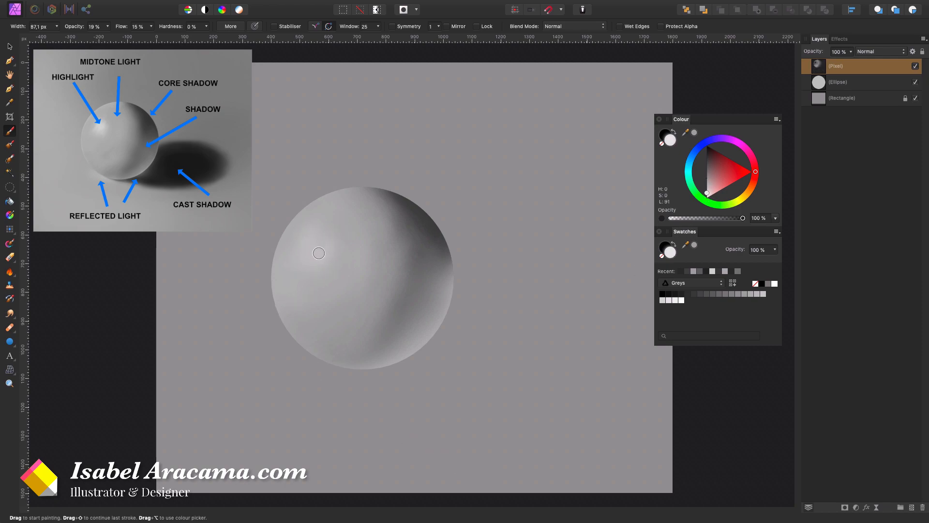
key("bracketleft")
left_click(313, 249)
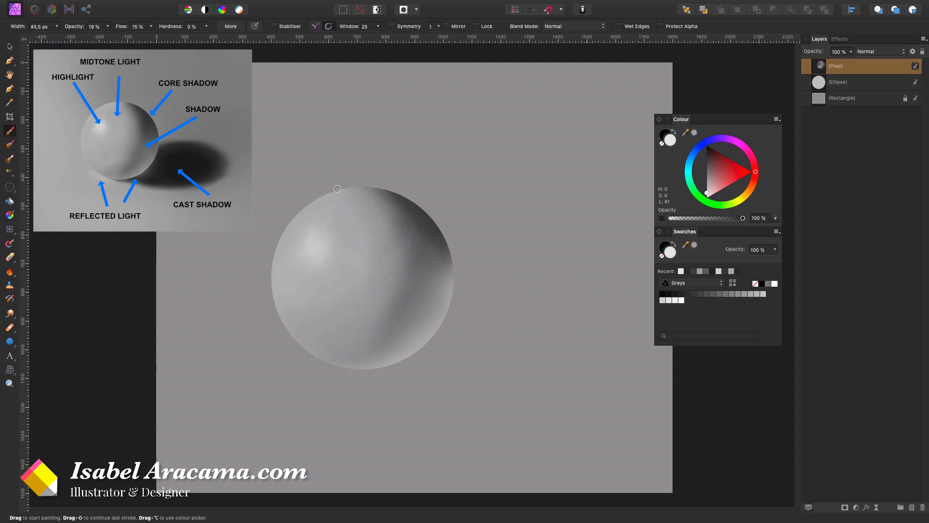
- Add thin reflected light along the sphere's left and lower edges and strengthen the highlight, enlarging the brush to about 87 px
left_click_drag(328, 193, 299, 206)
left_click_drag(279, 324, 287, 332)
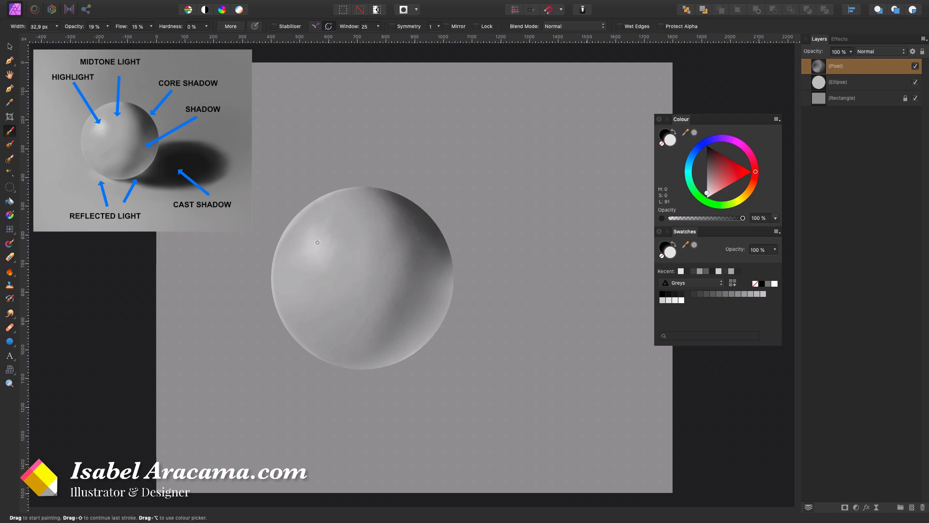
key("bracketright")
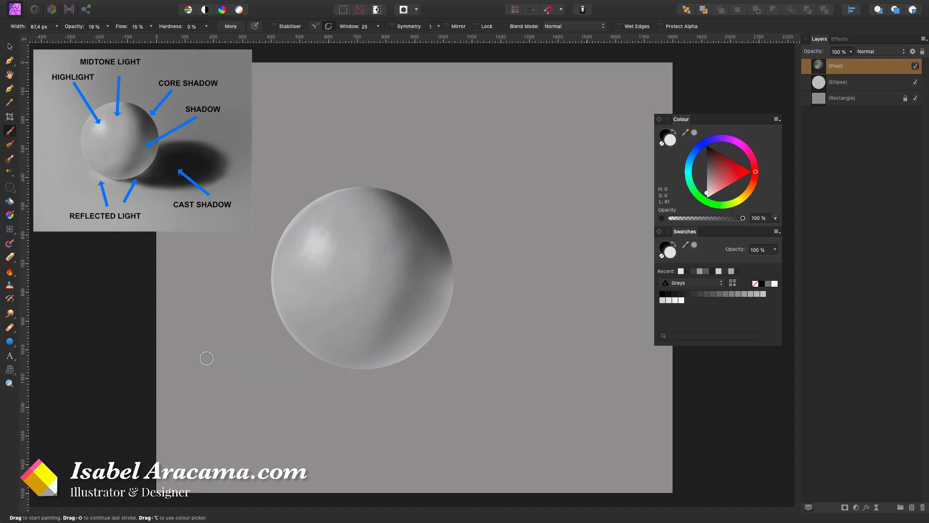
- Smudge the reflected light along the sphere's left rim with the Smudge Brush
left_click(8, 316)
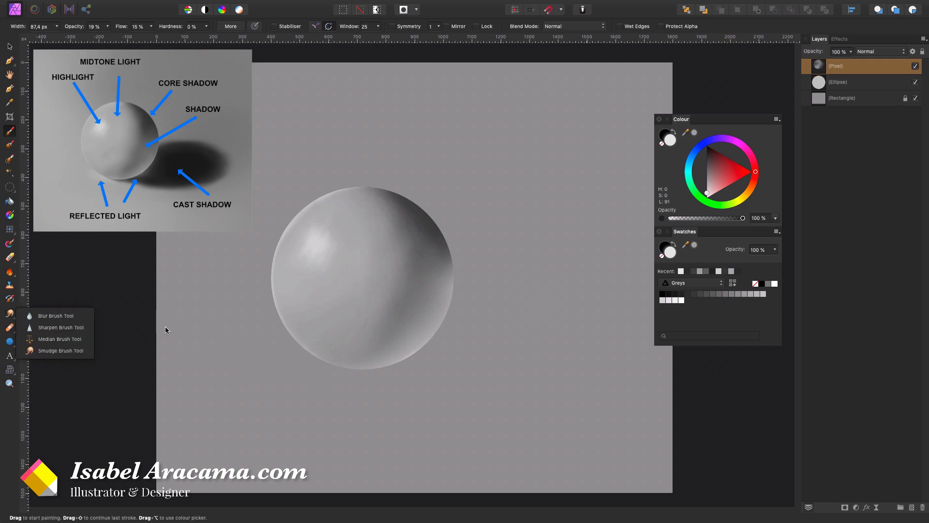
left_click(58, 350)
key("bracketleft")
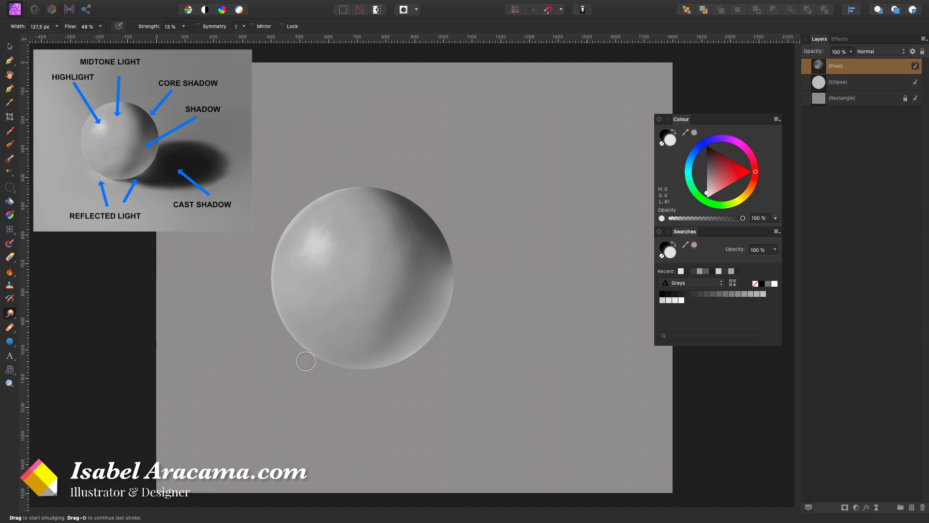
mouse_move(309, 356)
left_mouse_down()
mouse_move(317, 358)
mouse_move(294, 336)
left_mouse_up()
mouse_move(266, 285)
left_mouse_down()
mouse_move(267, 255)
mouse_move(267, 279)
mouse_move(287, 231)
left_mouse_up()
- Sample light greys from the sphere and soften its left rim with the paint brush, reducing it to about 53 px
key("i")
left_click_drag(283, 244, 280, 243)
left_click(10, 131)
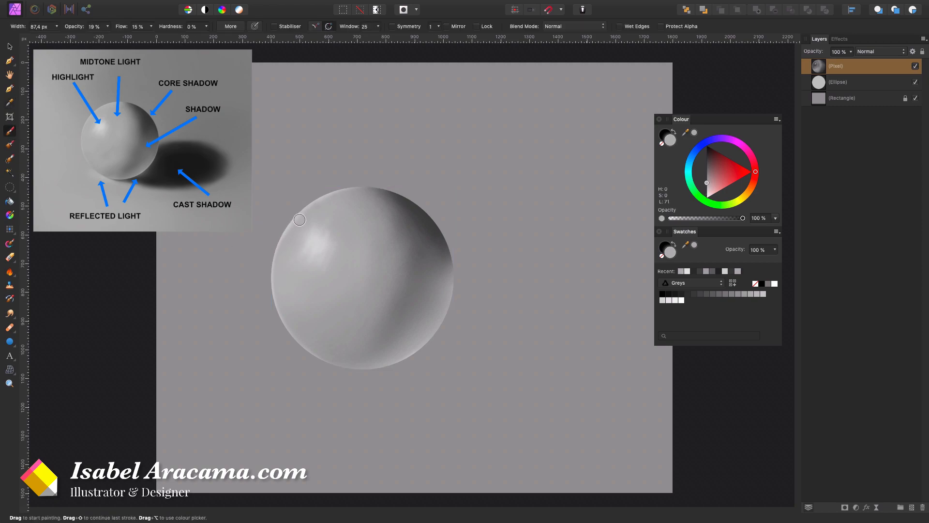
scroll(334, 260, "up", 5)
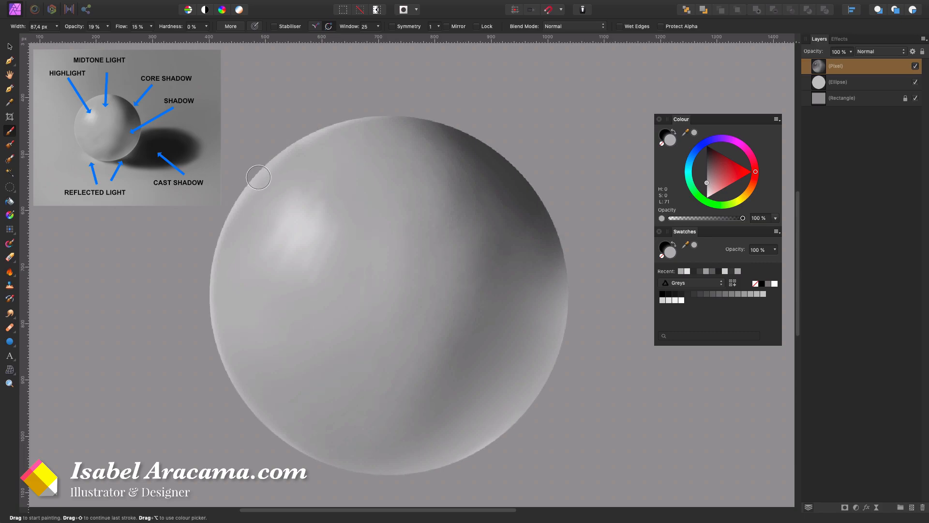
key("bracketleft")
left_click(284, 446, "alt")
key("bracketleft")
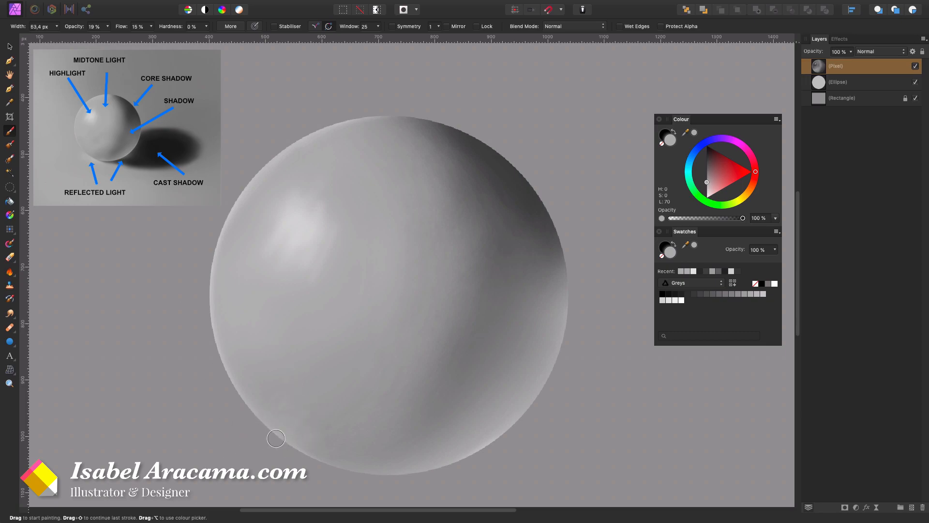
- Blend the transition from midtone to shadow in the sphere's upper centre with a brush about 194 px wide
key("bracketright")
key("bracketright")
key("bracketright")
key("bracketright")
key("bracketright")
key("bracketright")
key("bracketright")
key("bracketright")
key("bracketright")
mouse_move(389, 268)
left_mouse_down()
mouse_move(407, 311)
mouse_move(417, 200)
mouse_move(446, 151)
mouse_move(464, 193)
left_mouse_up()
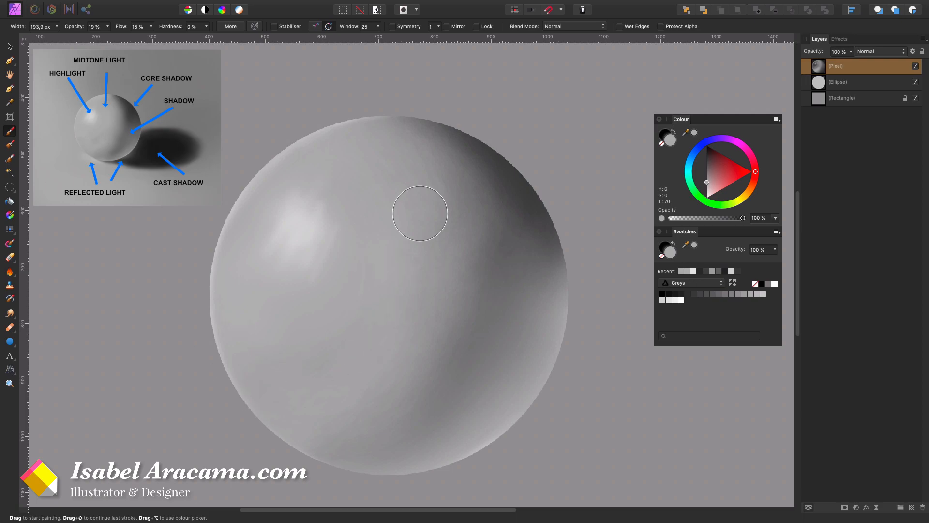
- Pick a much darker grey and deepen the shadow on the sphere's upper-right side
left_click(708, 159)
left_click_drag(708, 159, 707, 153)
key("bracketright")
key("bracketleft")
key("bracketleft")
key("bracketleft")
key("bracketleft")
key("bracketleft")
key("bracketleft")
key("bracketleft")
mouse_move(456, 126)
left_mouse_down()
mouse_move(510, 176)
mouse_move(456, 120)
mouse_move(495, 144)
mouse_move(509, 220)
left_mouse_up()
key("bracketright")
left_click_drag(460, 128, 497, 268)
key("bracketright")
key("bracketright")
left_click_drag(499, 160, 558, 250)
- Reinforce the dark shadow along the sphere's right rim with a progressively smaller brush
key("bracketleft")
key("bracketleft")
mouse_move(545, 195)
left_mouse_down()
mouse_move(560, 230)
mouse_move(551, 217)
mouse_move(571, 331)
left_mouse_up()
key("bracketleft")
key("bracketleft")
mouse_move(543, 199)
left_mouse_down()
mouse_move(570, 283)
mouse_move(543, 389)
mouse_move(572, 283)
left_mouse_up()
left_click_drag(558, 245, 573, 311)
- Shade the sphere's lower-right rim with grey of lightness 43 and a brush about 75 px wide
key("bracketleft")
key("bracketright")
left_click_drag(698, 176, 704, 170)
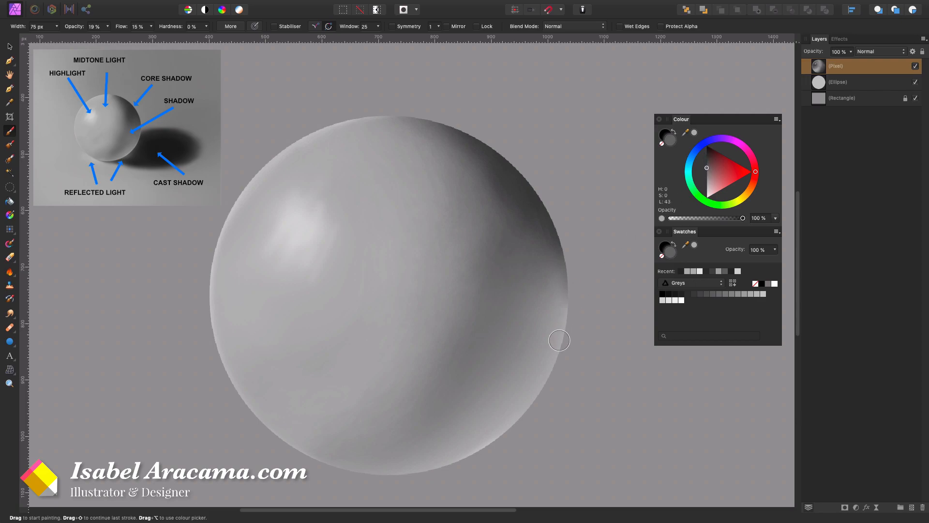
left_click_drag(571, 285, 544, 394)
left_click_drag(567, 306, 530, 400)
left_click_drag(561, 269, 542, 391)
- Add reflected light along the sphere's lower-right rim with grey of lightness 88 and a brush about 33 px wide
left_click(707, 191)
key("bracketleft")
key("bracketleft")
key("bracketleft")
key("bracketleft")
key("bracketleft")
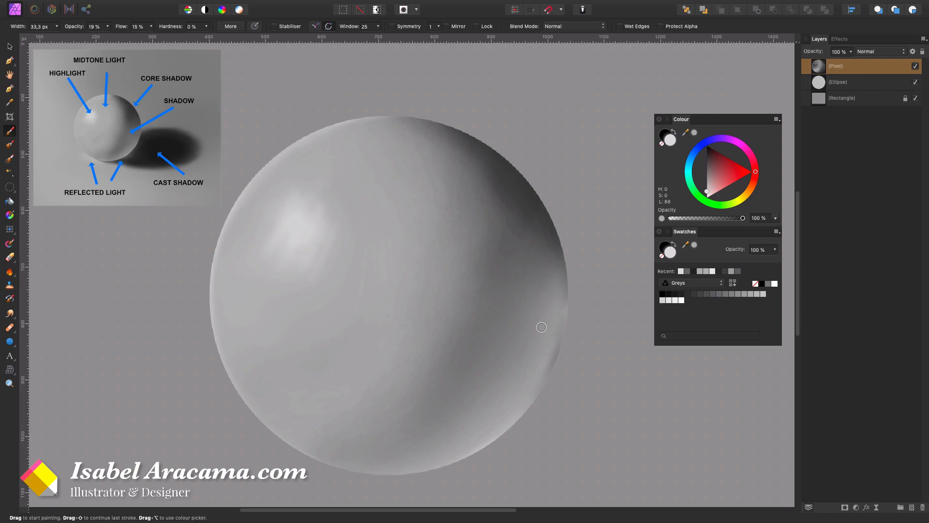
scroll(552, 327, "down", 5)
left_click_drag(600, 357, 518, 335)
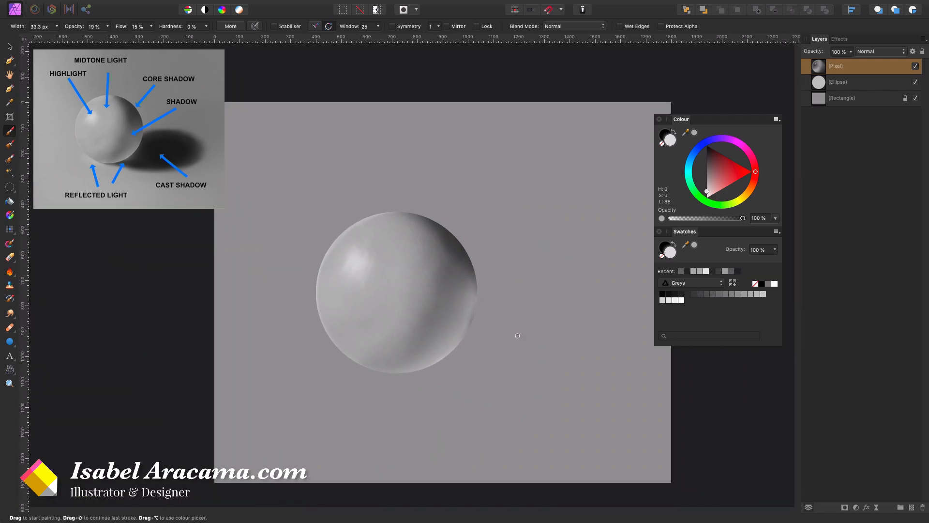
- Sample a mid grey from the sphere's right side and soften the reflected light down the lower-right edge
key("bracketright")
key("bracketright")
key("bracketright")
key("bracketright")
key("i")
left_click(457, 290)
key("b")
key("bracketright")
key("bracketright")
left_click_drag(466, 287, 442, 350)
- Blend the sphere's midtones with grey of lightness 57, enlarging the brush past about 145 px
key("bracketleft")
key("bracketleft")
key("bracketright")
key("bracketright")
key("bracketright")
key("bracketright")
key("bracketright")
key("bracketright")
key("bracketright")
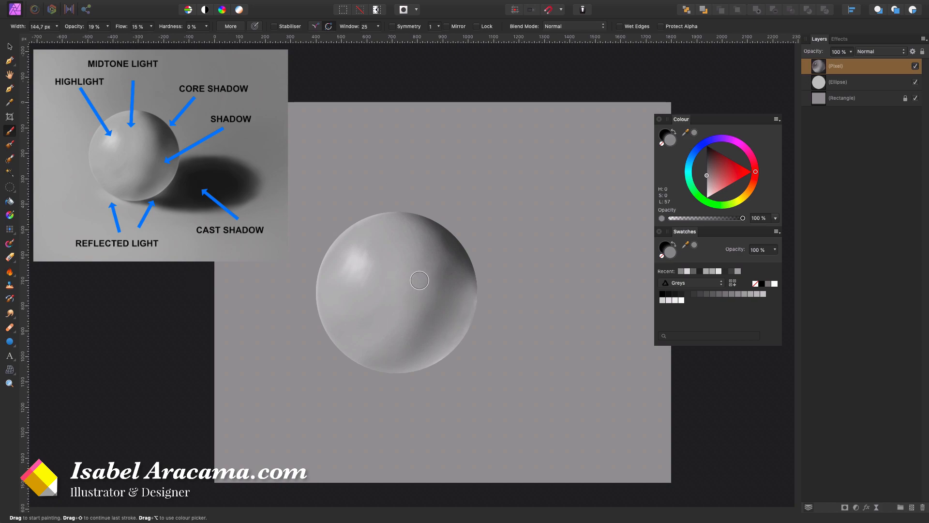
key("bracketright")
key("bracketright")
key("bracketright")
key("bracketright")
key("bracketleft")
key("bracketleft")
- Sample grey of lightness 44 from the shadow edge and smooth the midtone transition with a brush about 272 px wide
left_click(425, 296, "alt")
key("bracketright")
key("bracketright")
key("bracketleft")
key("bracketleft")
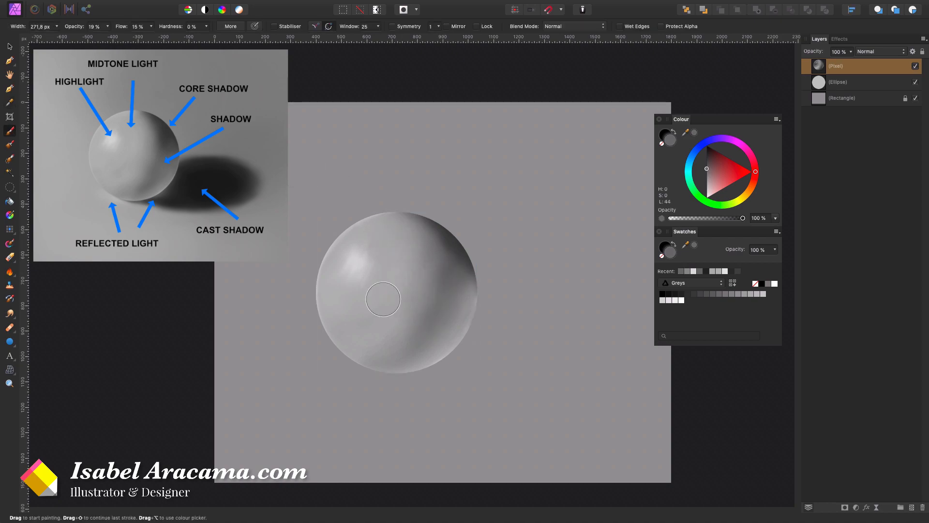
key("bracketleft")
key("bracketleft")
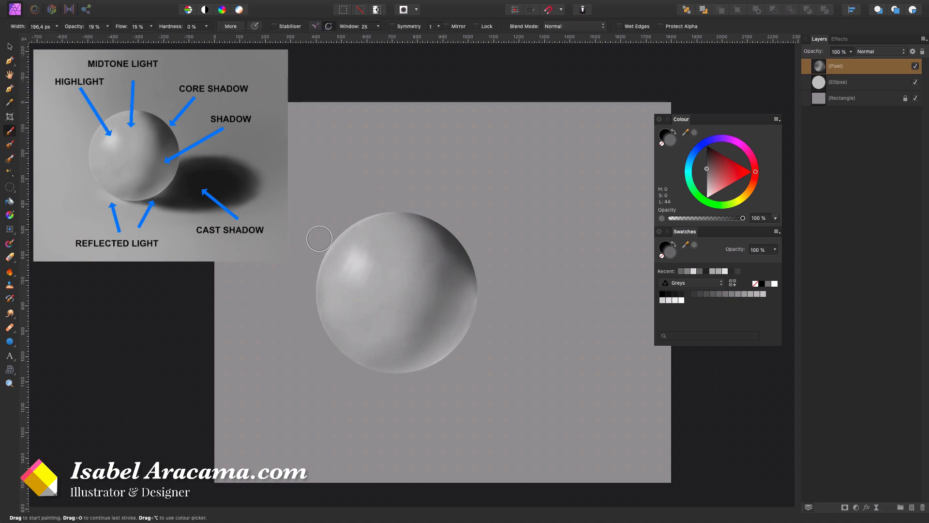
- Even out the sphere's left and bottom rims with sampled greys of lightness 70 and 74 and a brush about 160 px wide
left_click_drag(321, 325, 349, 147)
left_click(322, 315, "alt")
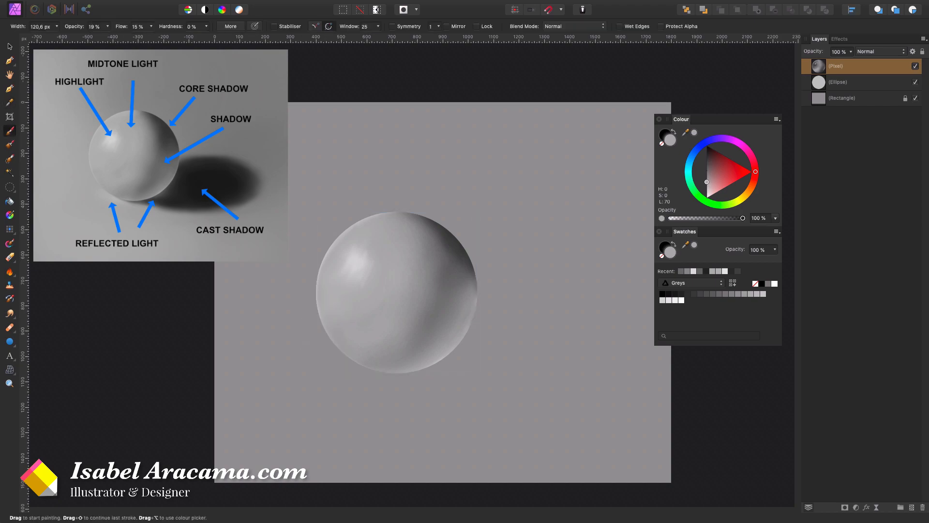
left_click_drag(316, 304, 336, 345)
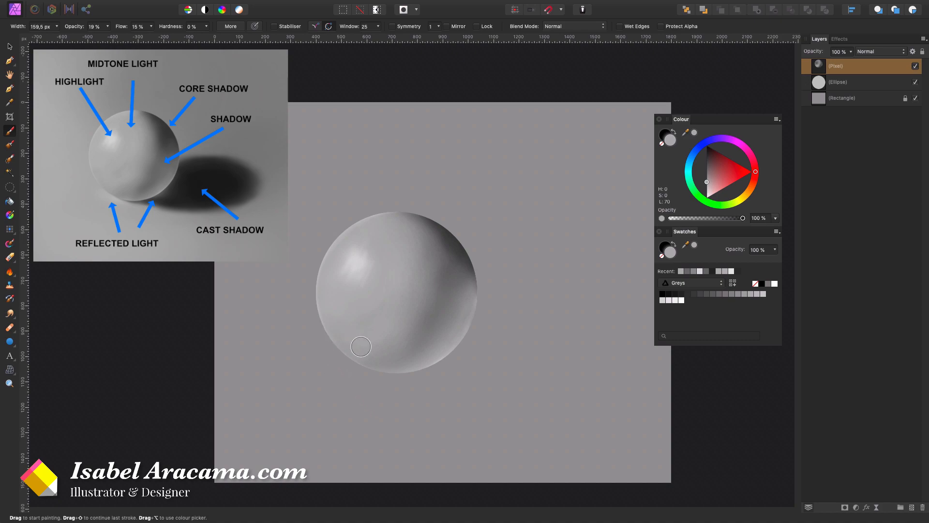
left_click(359, 364, "alt")
mouse_move(378, 352)
left_mouse_down()
mouse_move(404, 350)
mouse_move(383, 355)
mouse_move(391, 373)
mouse_move(426, 370)
left_mouse_up()
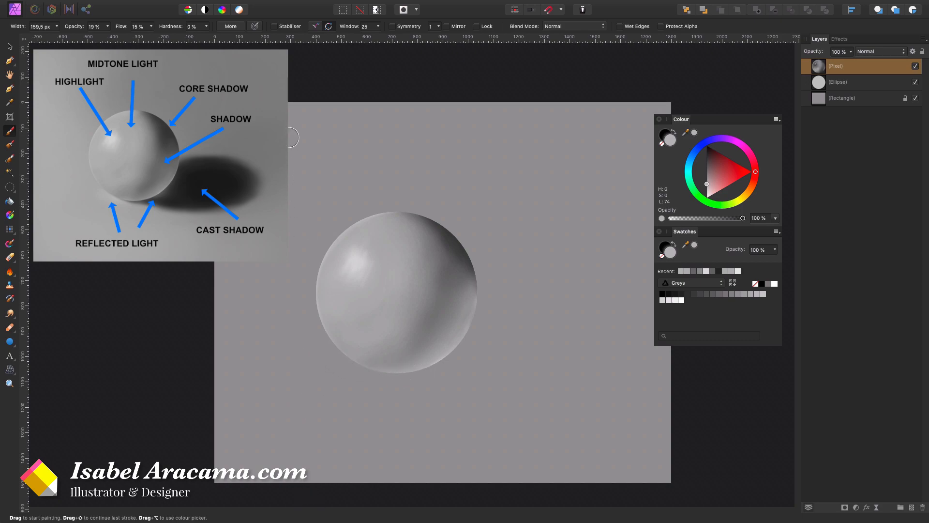
- Touch up the sphere's top, upper-left and right edges with a smaller brush
key("bracketleft")
key("bracketleft")
left_click_drag(410, 216, 391, 215)
left_click_drag(388, 217, 335, 240)
left_click_drag(384, 307, 301, 276)
key("bracketleft")
left_click_drag(467, 300, 473, 292)
key("j")
key("bracketleft")
key("bracketleft")
key("bracketleft")
key("bracketleft")
key("bracketleft")
key("bracketleft")
key("bracketleft")
key("bracketleft")
left_click(442, 266)
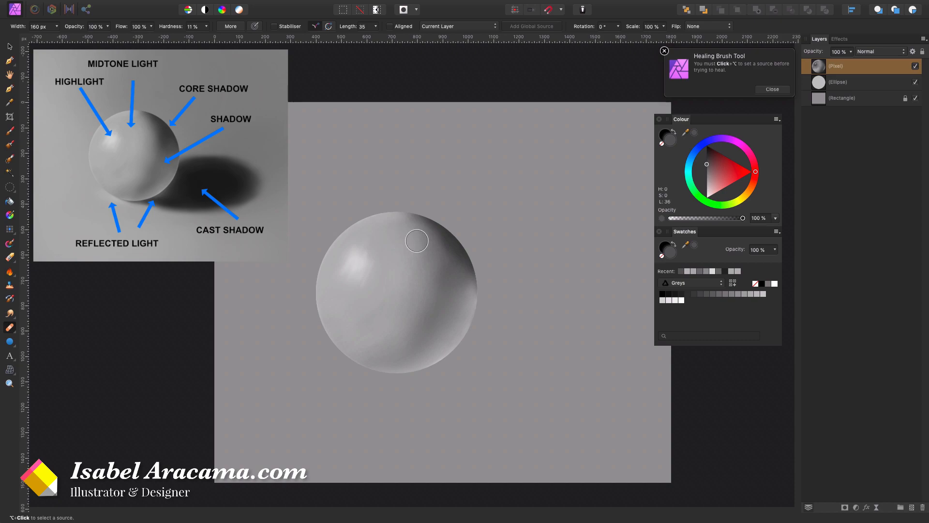
- Sample grey of lightness 33 from the upper-right shadow and extend the core shadow with a brush about 188 px wide
key("i")
left_click(448, 247)
key("b")
key("bracketright")
key("bracketright")
key("bracketright")
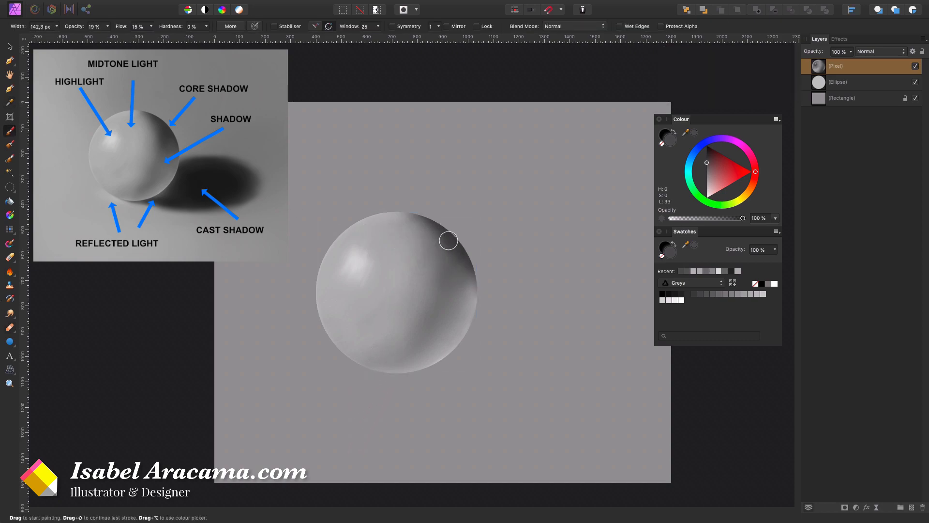
mouse_move(398, 246)
left_mouse_down()
mouse_move(410, 260)
mouse_move(406, 275)
left_mouse_up()
left_click_drag(427, 225, 435, 302)
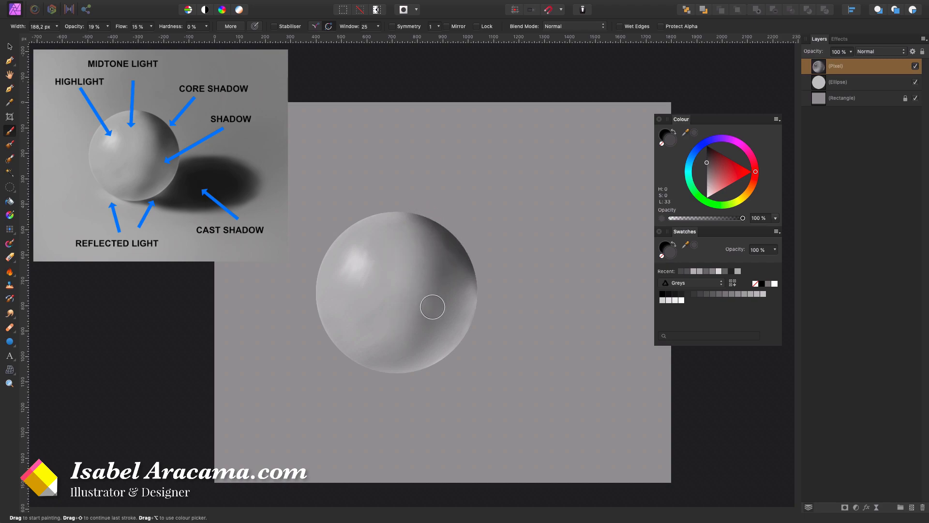
left_click_drag(454, 239, 465, 281)
left_click_drag(421, 247, 448, 249)
- Sample grey of lightness 31 and darken the sphere's upper-right rim with a slightly larger brush
key("i")
left_click(451, 246)
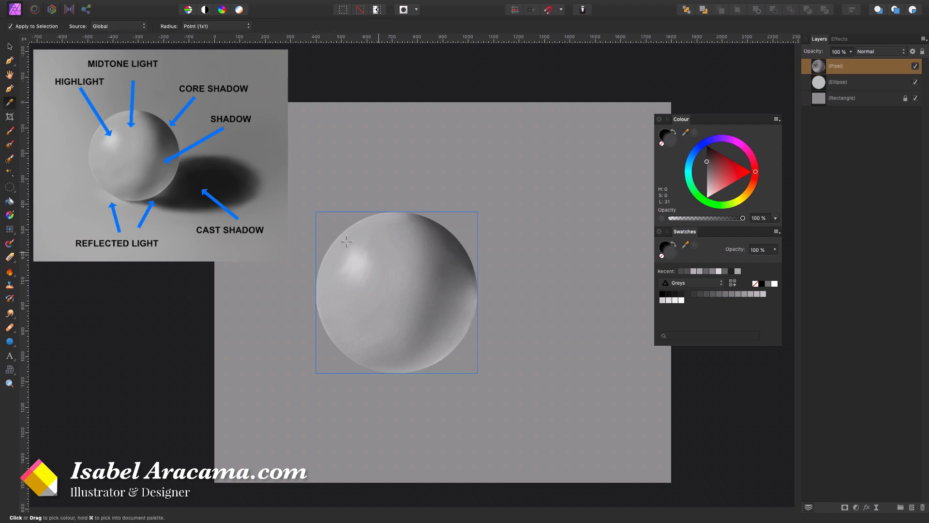
key("b")
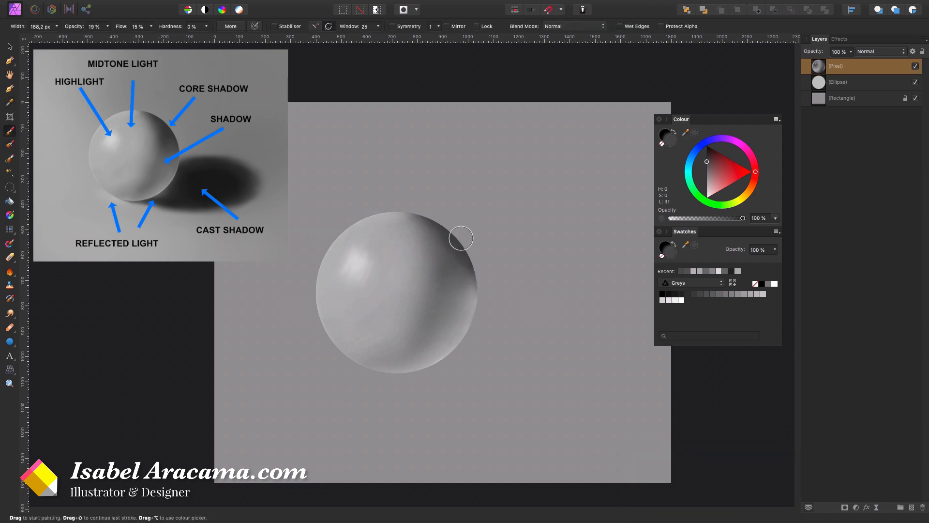
mouse_move(457, 237)
left_mouse_down()
mouse_move(428, 226)
mouse_move(445, 251)
mouse_move(447, 221)
left_mouse_up()
key("bracketright")
mouse_move(421, 259)
left_mouse_down()
mouse_move(463, 252)
mouse_move(435, 251)
mouse_move(437, 271)
mouse_move(485, 221)
mouse_move(454, 276)
mouse_move(495, 129)
mouse_move(471, 120)
mouse_move(442, 189)
mouse_move(445, 238)
mouse_move(431, 205)
mouse_move(442, 241)
mouse_move(400, 191)
mouse_move(446, 260)
mouse_move(456, 243)
mouse_move(442, 244)
mouse_move(435, 272)
mouse_move(447, 291)
mouse_move(469, 286)
mouse_move(468, 253)
mouse_move(445, 270)
mouse_move(447, 290)
mouse_move(448, 239)
mouse_move(418, 277)
mouse_move(450, 244)
mouse_move(444, 223)
mouse_move(398, 189)
mouse_move(416, 208)
mouse_move(427, 297)
mouse_move(417, 216)
mouse_move(444, 284)
mouse_move(435, 250)
mouse_move(425, 321)
mouse_move(439, 279)
mouse_move(429, 298)
mouse_move(457, 271)
mouse_move(460, 217)
left_mouse_up()
key("bracketright")
- Pick near-black of lightness 15 and deepen the shadow along the sphere's right side with a brush about 180 px wide
left_click(706, 153)
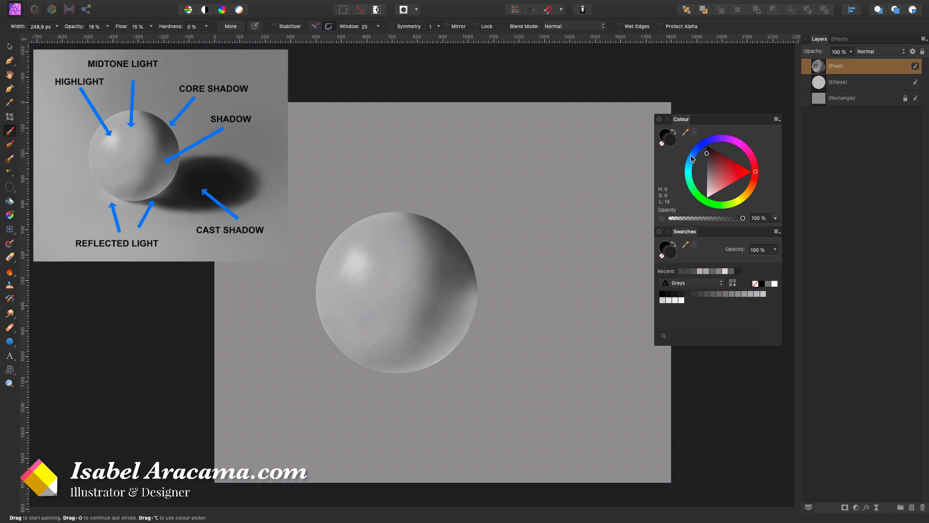
left_click_drag(440, 213, 448, 255)
key("bracketleft")
key("bracketleft")
mouse_move(435, 222)
left_mouse_down()
mouse_move(470, 286)
mouse_move(432, 220)
mouse_move(467, 311)
left_mouse_up()
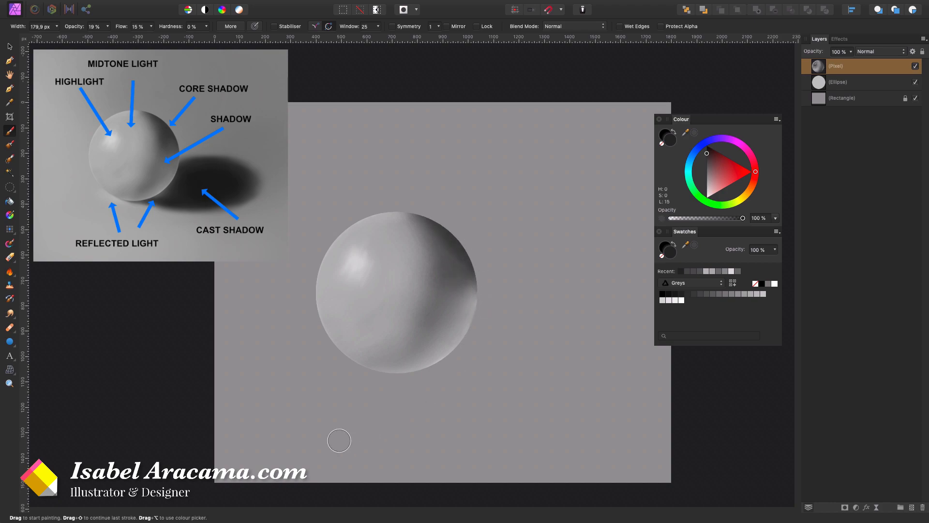
- Build up the core shadow across the sphere's upper-right area and right rim with progressively larger brushes
key("bracketright")
key("bracketright")
key("bracketright")
left_click_drag(444, 250, 443, 259)
key("bracketright")
key("bracketright")
key("bracketright")
left_click_drag(427, 245, 446, 245)
key("bracketright")
key("bracketright")
left_click_drag(467, 276, 464, 292)
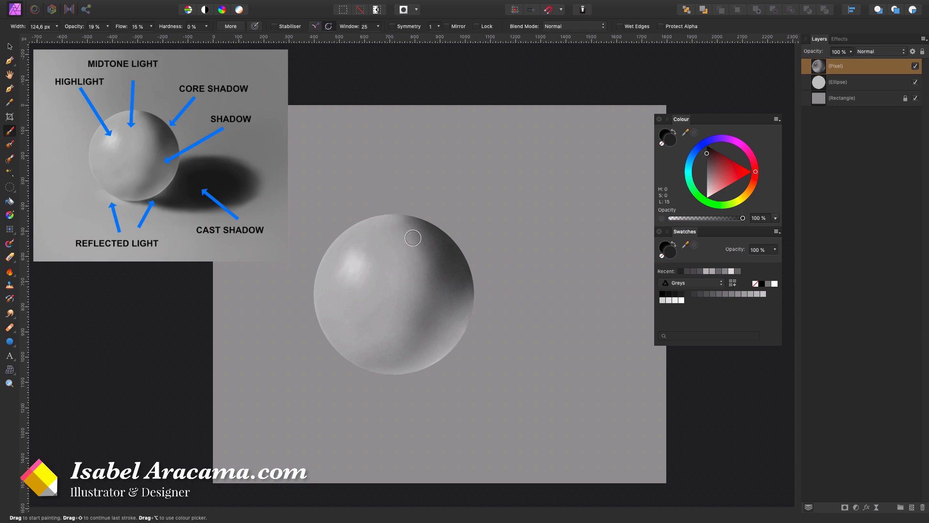
- Sample grey of lightness 62 and blend the core shadow's inner edge into the midtones with a brush about 165 px wide
key("bracketright")
key("i")
left_click_drag(411, 248, 405, 234)
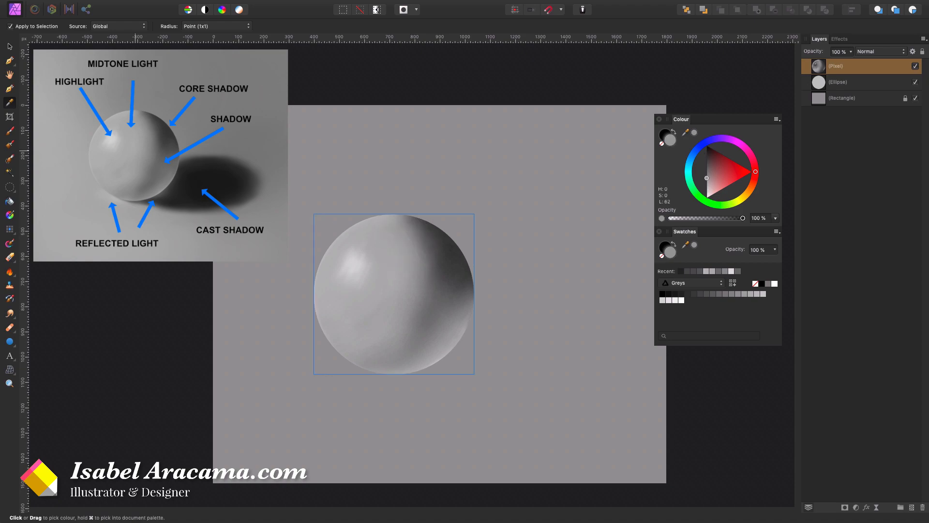
left_click(11, 132)
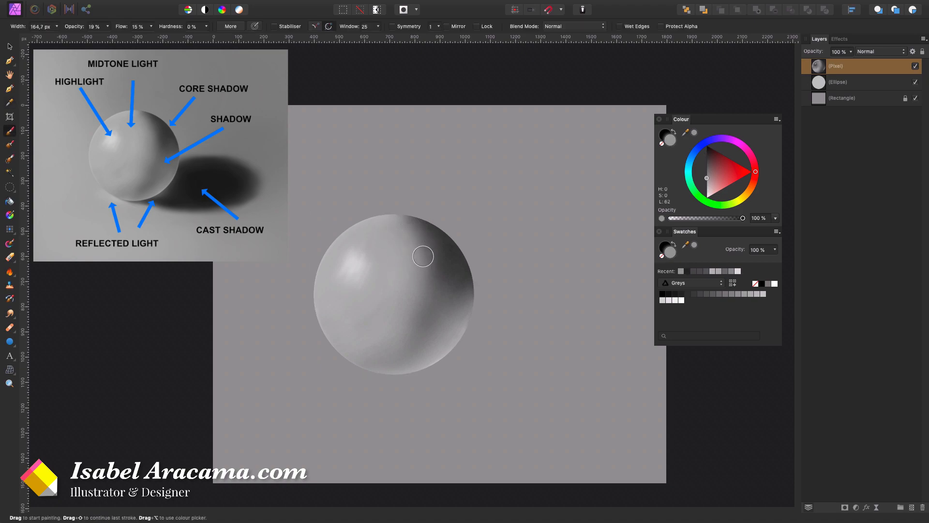
mouse_move(423, 249)
left_mouse_down()
mouse_move(407, 263)
mouse_move(425, 293)
mouse_move(411, 262)
mouse_move(402, 332)
mouse_move(411, 285)
mouse_move(372, 334)
left_mouse_up()
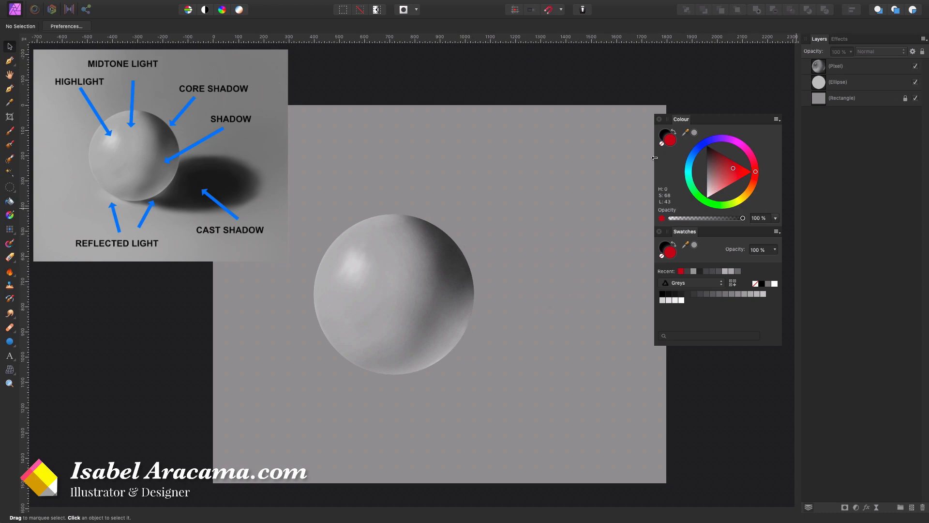
mouse_move(273, 2)
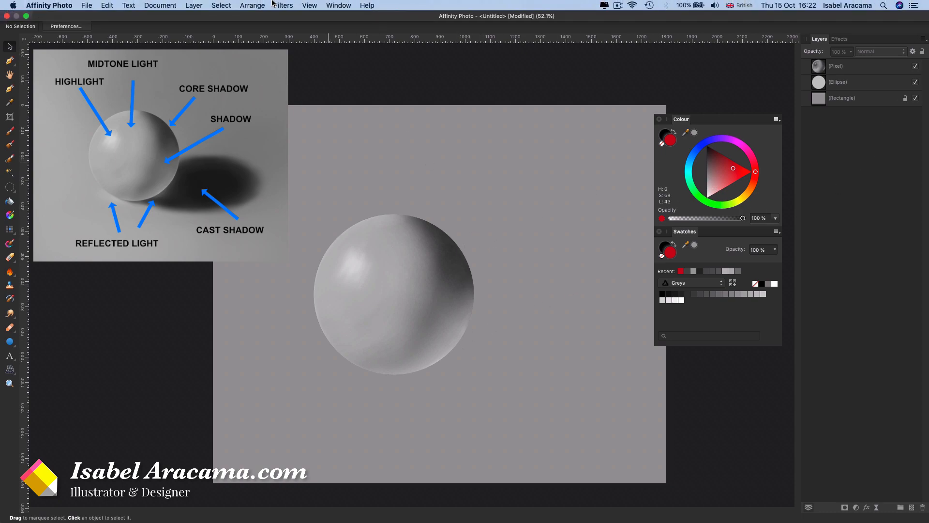
left_click(305, 4)
left_click(329, 93)
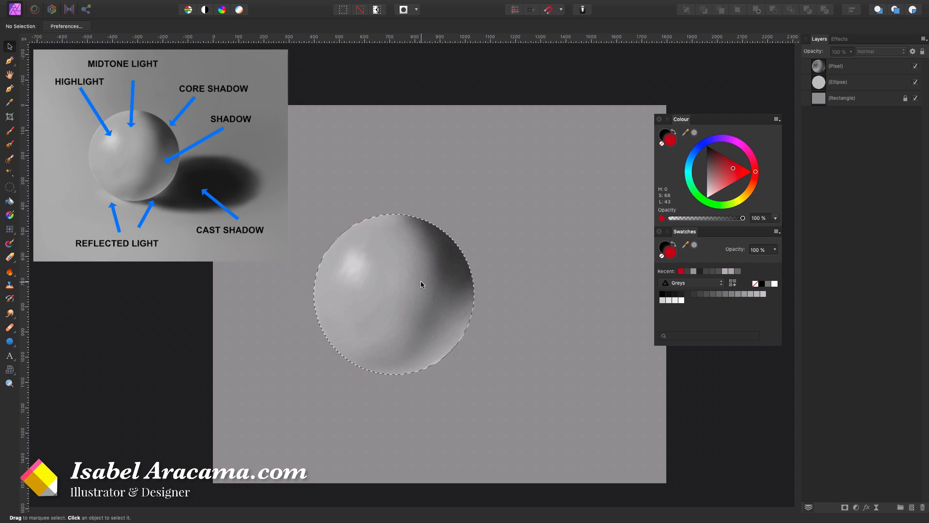
key("super+d")
- Add a new pixel layer and place it between the ellipse and the background rectangle
left_click(877, 87)
left_click(912, 506)
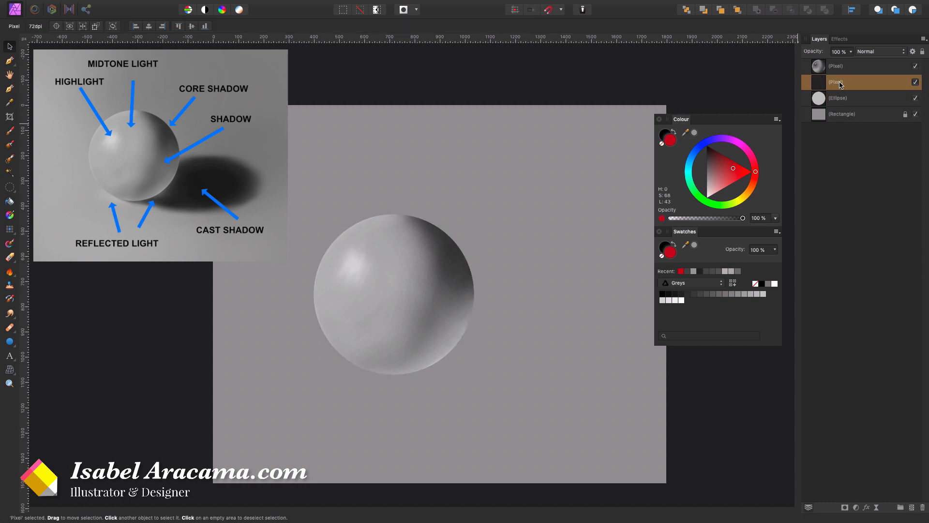
left_click_drag(819, 84, 834, 100)
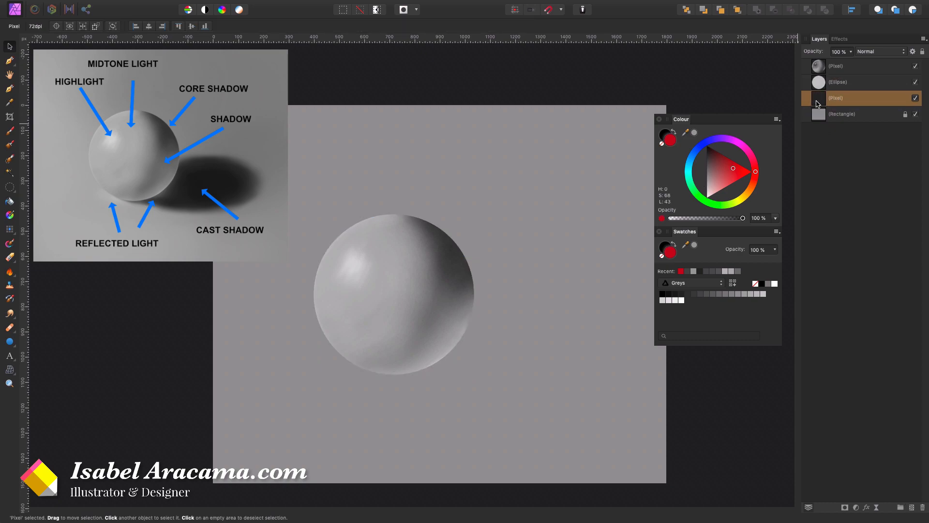
- Paint an elliptical cast shadow from beneath the sphere toward the right with near-black of lightness 8, brush about 165 px wide
key("b")
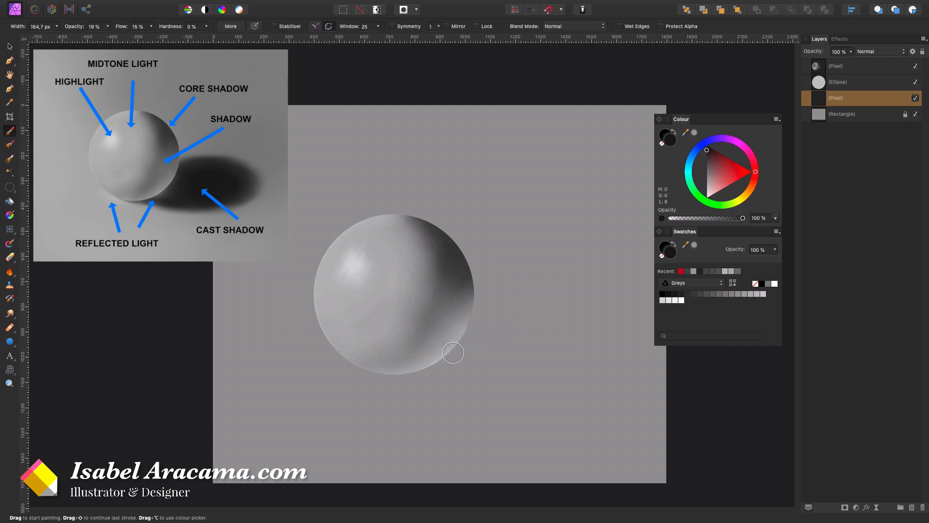
mouse_move(498, 339)
left_mouse_down()
mouse_move(425, 363)
mouse_move(506, 354)
mouse_move(458, 342)
mouse_move(500, 367)
mouse_move(475, 340)
mouse_move(435, 366)
mouse_move(533, 348)
mouse_move(492, 336)
mouse_move(451, 356)
mouse_move(559, 336)
mouse_move(496, 321)
mouse_move(475, 361)
mouse_move(573, 341)
mouse_move(451, 336)
mouse_move(477, 352)
mouse_move(523, 355)
mouse_move(561, 325)
mouse_move(464, 337)
mouse_move(469, 374)
mouse_move(501, 356)
mouse_move(384, 364)
mouse_move(454, 358)
left_mouse_up()
mouse_move(373, 373)
left_mouse_down()
mouse_move(514, 359)
mouse_move(369, 367)
mouse_move(451, 377)
mouse_move(566, 328)
mouse_move(520, 366)
mouse_move(509, 342)
mouse_move(472, 346)
mouse_move(531, 367)
mouse_move(580, 335)
mouse_move(500, 332)
mouse_move(487, 371)
mouse_move(582, 338)
mouse_move(475, 332)
mouse_move(549, 325)
mouse_move(530, 314)
mouse_move(484, 367)
mouse_move(559, 367)
mouse_move(577, 322)
mouse_move(479, 333)
mouse_move(501, 368)
mouse_move(533, 317)
mouse_move(493, 330)
left_mouse_up()
left_click_drag(599, 355, 571, 376)
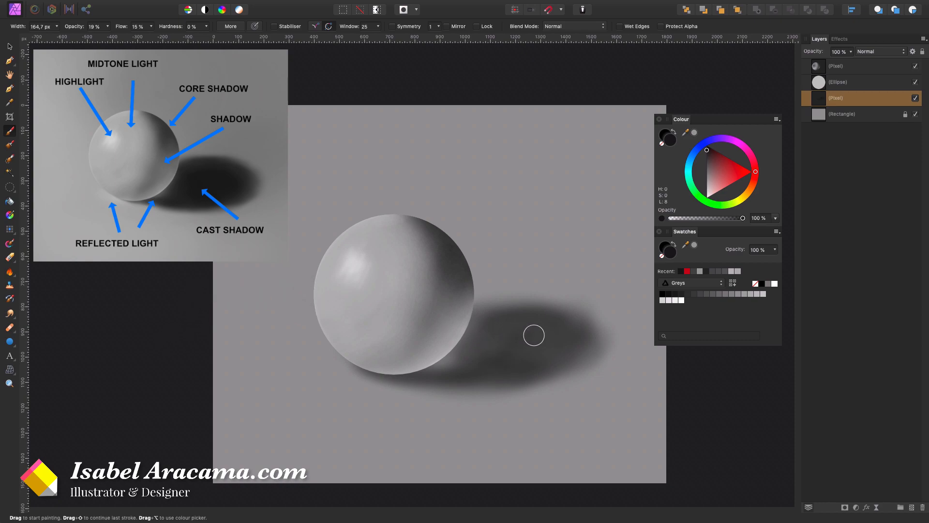
mouse_move(564, 354)
left_mouse_down()
mouse_move(515, 337)
mouse_move(513, 324)
mouse_move(532, 330)
mouse_move(518, 353)
left_mouse_up()
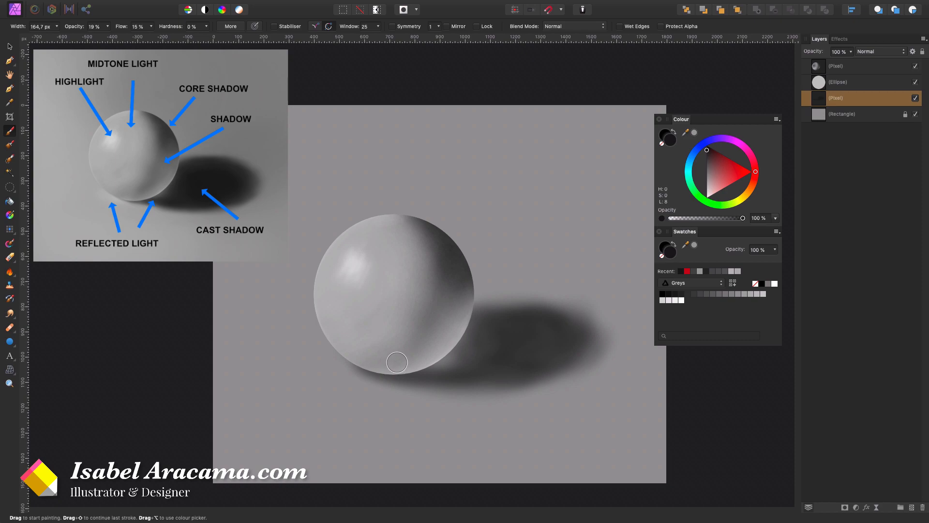
- Darken the inside of the cast shadow near the sphere with a brush about 144 px wide
key("bracketleft")
key("bracketleft")
key("bracketleft")
key("bracketleft")
key("bracketright")
key("bracketright")
key("bracketright")
key("bracketright")
mouse_move(435, 365)
left_mouse_down()
mouse_move(504, 324)
mouse_move(499, 340)
mouse_move(566, 339)
mouse_move(515, 359)
mouse_move(486, 343)
mouse_move(536, 339)
mouse_move(520, 353)
left_mouse_up()
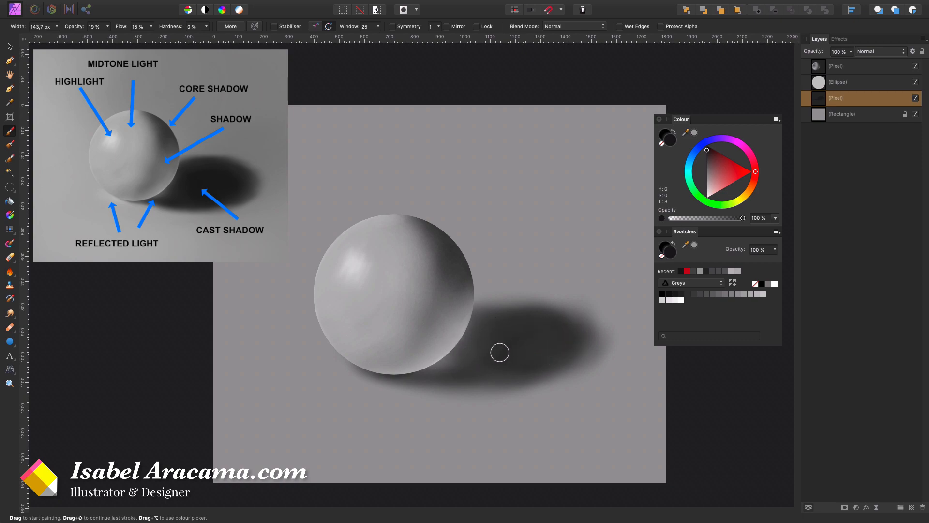
mouse_move(524, 317)
left_mouse_down()
mouse_move(560, 338)
mouse_move(537, 359)
mouse_move(496, 347)
mouse_move(528, 321)
mouse_move(560, 331)
mouse_move(524, 363)
mouse_move(500, 367)
mouse_move(569, 347)
mouse_move(571, 356)
mouse_move(566, 345)
mouse_move(485, 352)
mouse_move(483, 342)
mouse_move(526, 337)
mouse_move(504, 359)
mouse_move(460, 374)
mouse_move(503, 340)
mouse_move(448, 362)
left_mouse_up()
- Intensify and soften the cast shadow with lightness 6, enlarging the brush from about 251 to 382 px
key("bracketright")
key("bracketright")
key("bracketright")
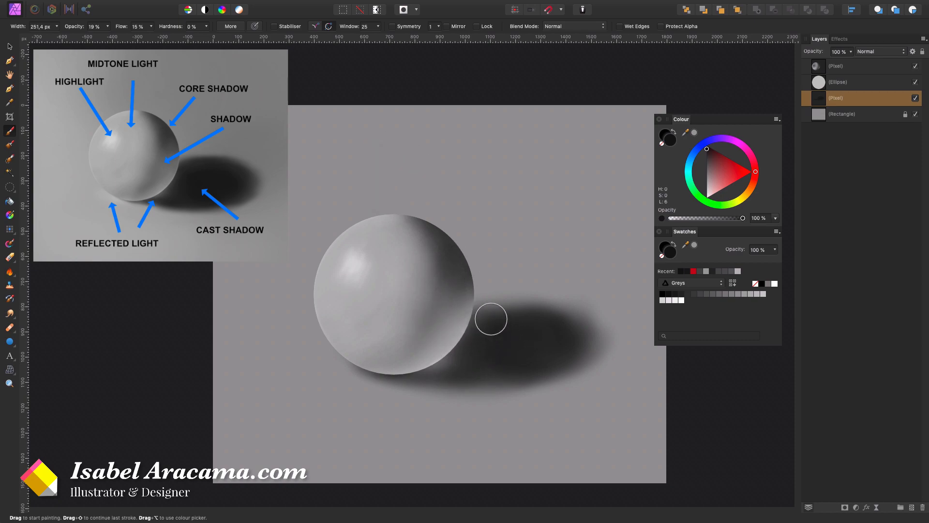
mouse_move(554, 346)
left_mouse_down()
mouse_move(474, 340)
mouse_move(572, 369)
mouse_move(597, 362)
mouse_move(592, 333)
mouse_move(503, 366)
mouse_move(557, 312)
mouse_move(609, 327)
mouse_move(543, 314)
left_mouse_up()
key("bracketright")
key("bracketright")
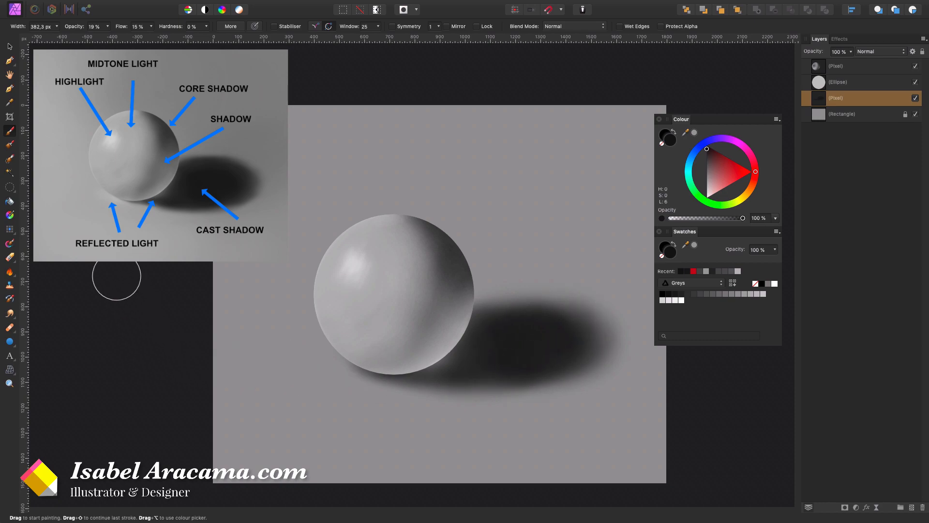
mouse_move(477, 384)
left_mouse_down()
mouse_move(546, 344)
mouse_move(589, 337)
mouse_move(601, 345)
mouse_move(487, 347)
mouse_move(545, 324)
mouse_move(595, 321)
mouse_move(527, 365)
left_mouse_up()
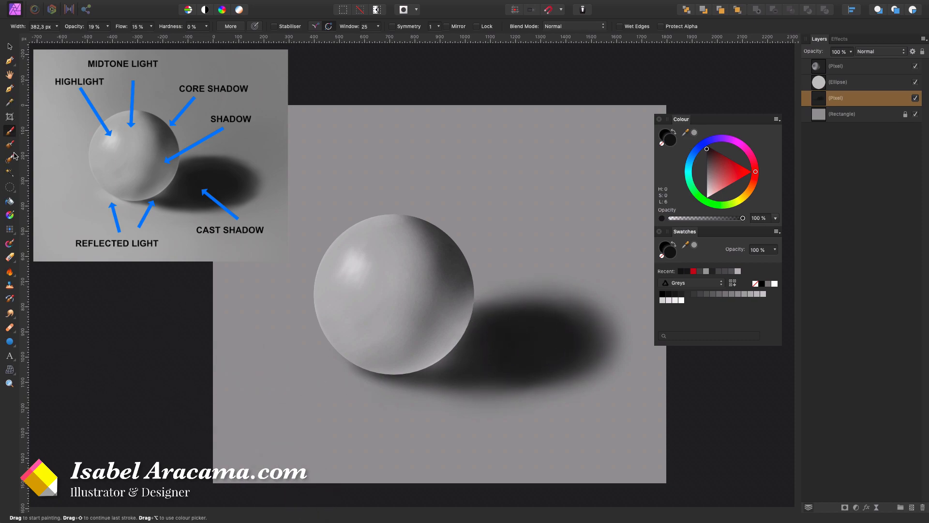
- Erase softly along the cast shadow's lower edge with the eraser at 35% opacity and 20% flow
left_click(12, 259)
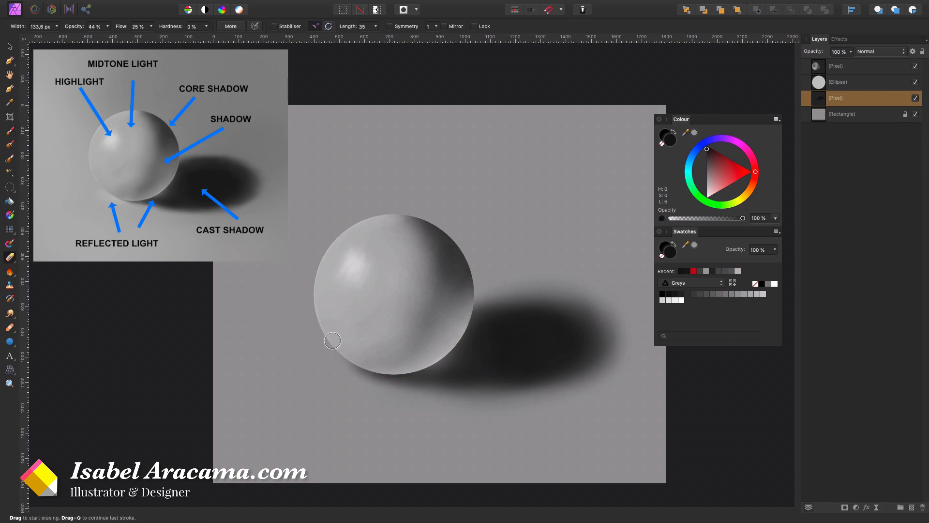
key("bracketright")
left_click_drag(107, 28, 100, 42)
left_click_drag(150, 29, 144, 36)
key("bracketright")
key("bracketleft")
key("bracketleft")
key("bracketleft")
key("bracketleft")
key("bracketleft")
mouse_move(384, 392)
left_mouse_down()
mouse_move(454, 401)
mouse_move(365, 386)
mouse_move(500, 403)
mouse_move(384, 394)
mouse_move(474, 403)
left_mouse_up()
- Refine the cast shadow's upper and lower edges with the eraser, using widths from about 93 to 141 px
key("bracketleft")
key("bracketleft")
key("bracketleft")
key("bracketleft")
key("bracketleft")
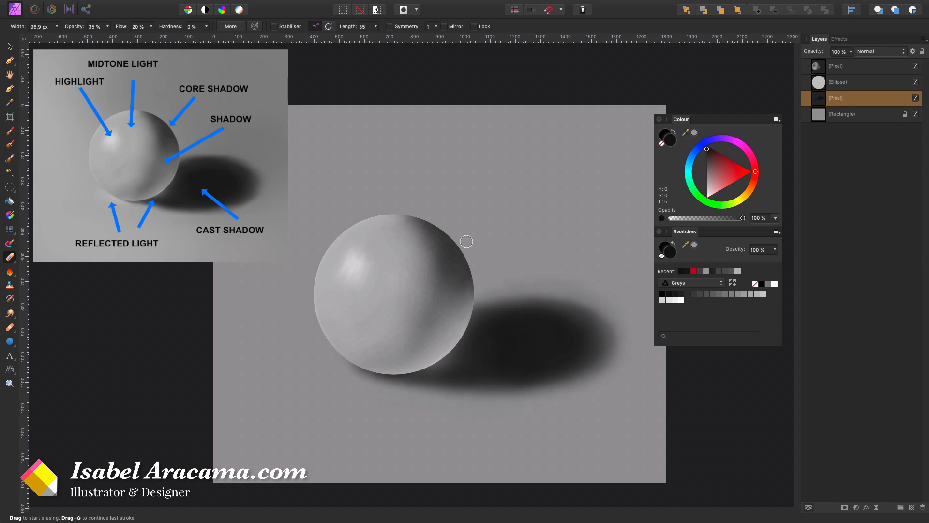
key("bracketright")
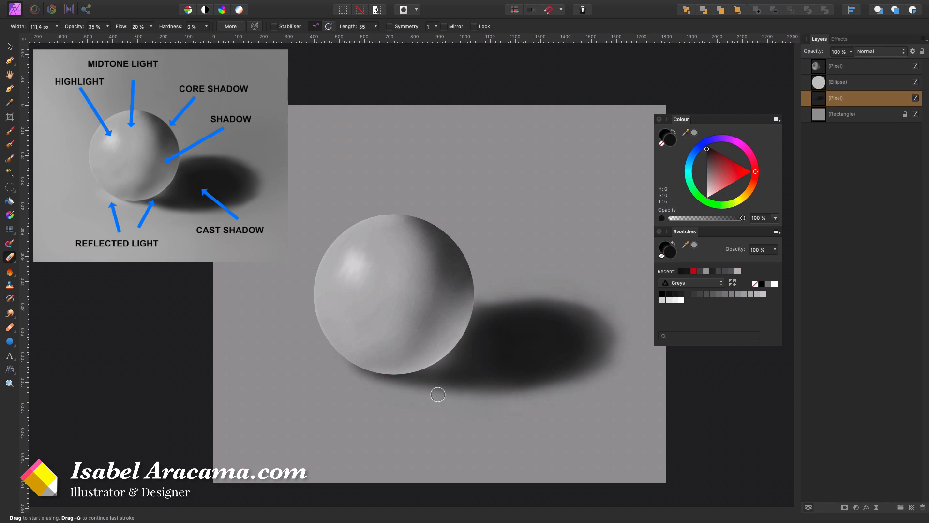
key("bracketright")
key("bracketleft")
key("bracketleft")
left_click_drag(483, 296, 571, 291)
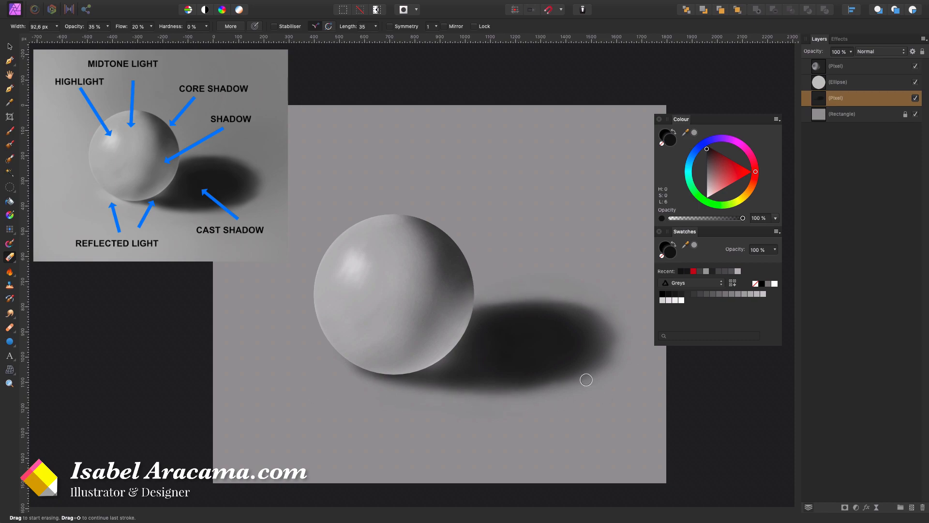
key("bracketright")
key("bracketright")
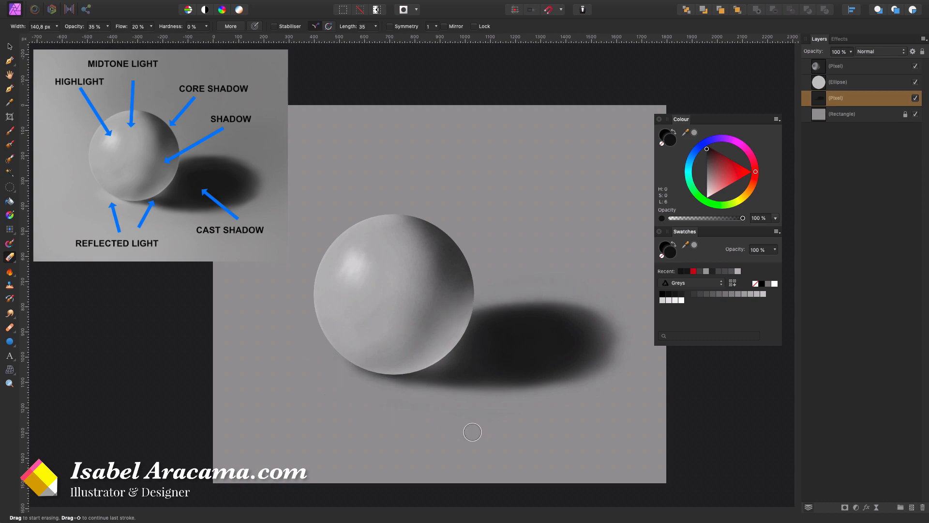
key("bracketleft")
key("bracketleft")
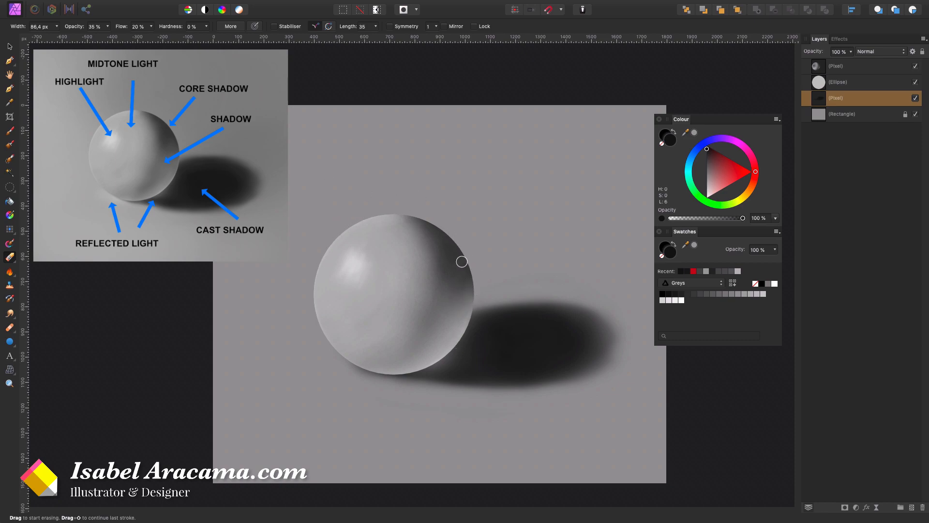
mouse_move(524, 383)
left_mouse_down()
mouse_move(591, 369)
mouse_move(571, 375)
left_mouse_up()
key("ctrl+z")
- Sample dark grey of lightness 10 from the cast shadow and paint the contact shadow beneath the sphere with a brush about 67 px wide
key("i")
left_click_drag(547, 328, 534, 334)
left_click(9, 131)
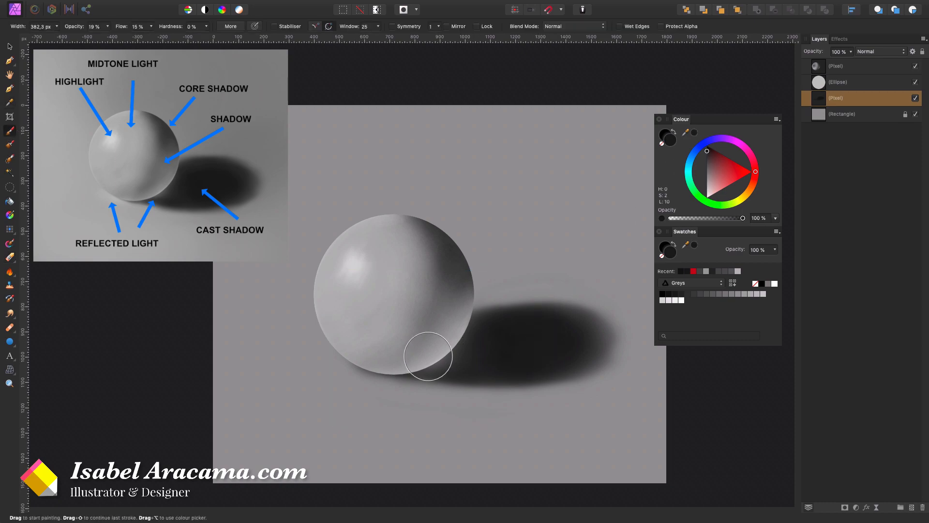
key("bracketleft")
key("bracketleft")
key("bracketleft")
key("bracketleft")
key("bracketleft")
mouse_move(365, 367)
left_mouse_down()
mouse_move(435, 373)
mouse_move(361, 364)
mouse_move(443, 383)
mouse_move(456, 371)
mouse_move(361, 366)
mouse_move(441, 378)
mouse_move(475, 364)
mouse_move(434, 372)
mouse_move(335, 361)
mouse_move(426, 376)
left_mouse_up()
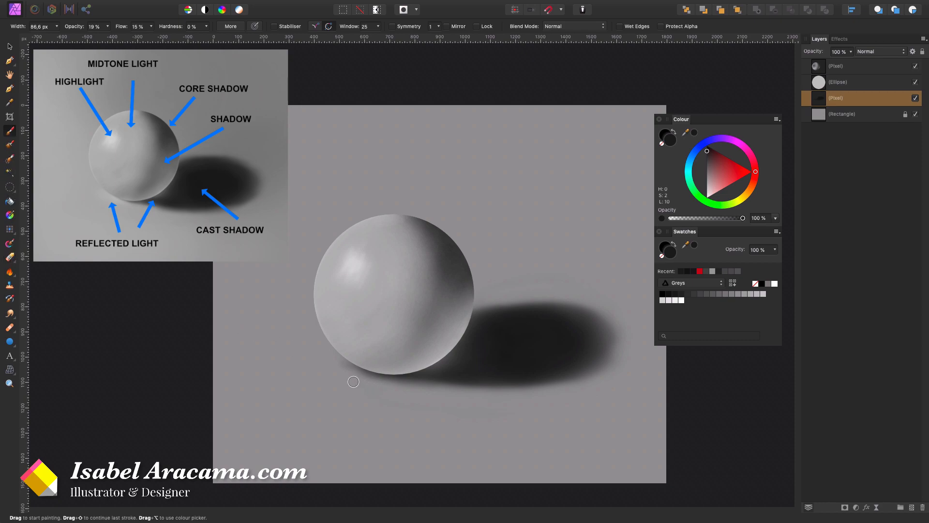
mouse_move(351, 371)
left_mouse_down()
mouse_move(399, 384)
mouse_move(335, 371)
mouse_move(346, 388)
left_mouse_up()
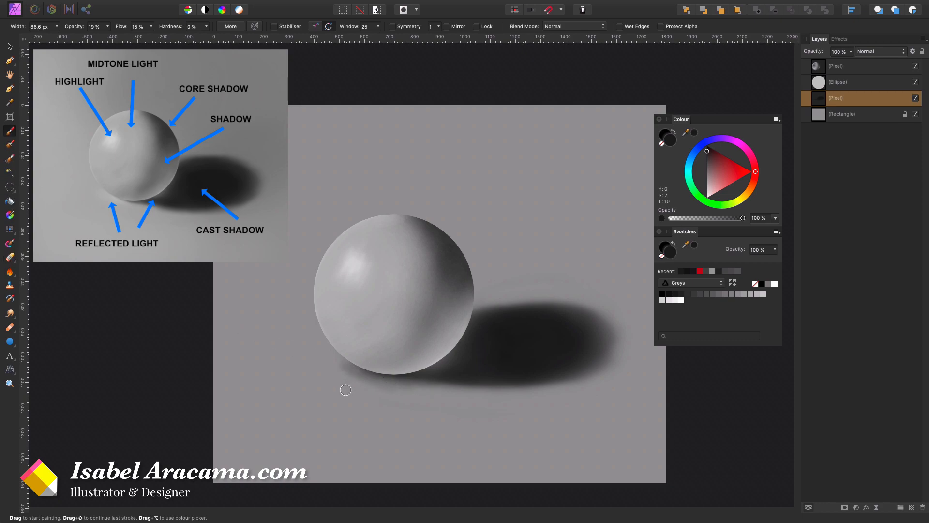
- Soften the lower edge of the contact shadow beneath the sphere, enlarging the eraser from about 95 to 162 px
left_click(15, 262)
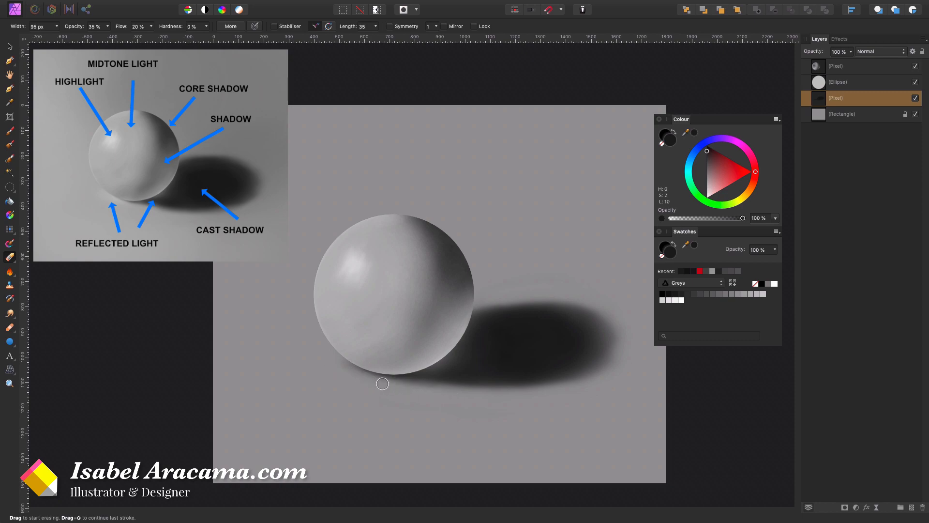
key("bracketright")
key("bracketright")
key("bracketright")
key("bracketright")
key("bracketright")
mouse_move(376, 372)
left_mouse_down()
mouse_move(460, 406)
mouse_move(376, 369)
mouse_move(480, 393)
left_mouse_up()
key("bracketleft")
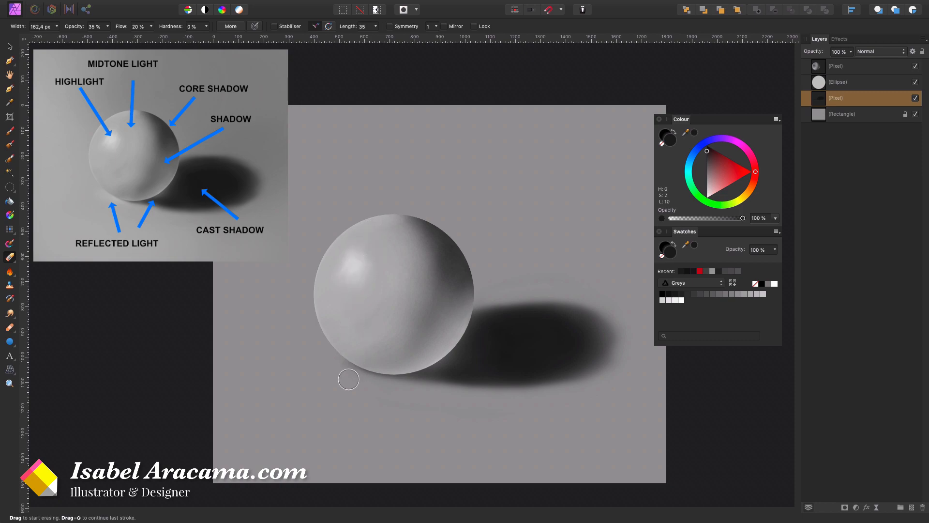
- Adjust the position and height of the cast shadow layer slightly with the Move tool
key("v")
left_click_drag(482, 359, 474, 360)
left_click_drag(474, 425, 473, 416)
mouse_move(483, 356)
left_mouse_down()
mouse_move(480, 367)
mouse_move(495, 367)
mouse_move(491, 360)
left_mouse_up()
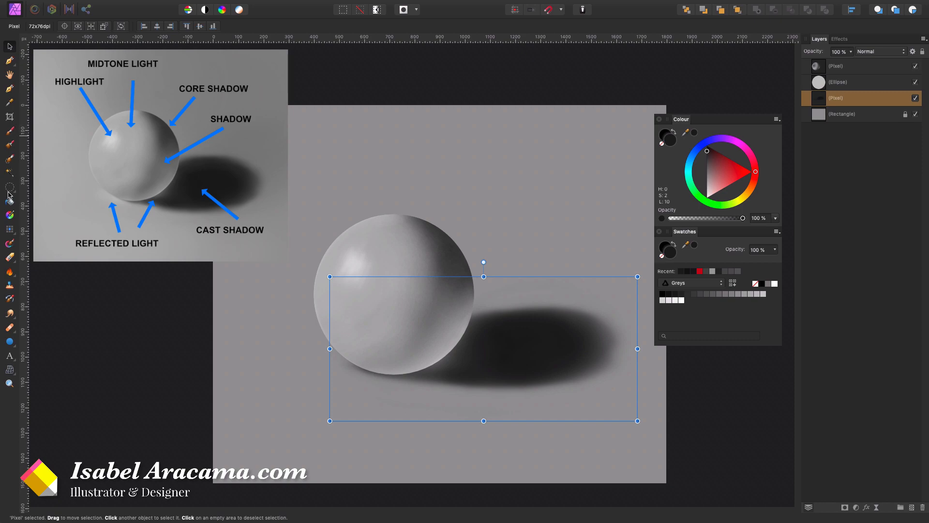
- Trim the contact shadow under the sphere's lower left with a smaller eraser at 35% opacity and 20% flow
left_click(9, 259)
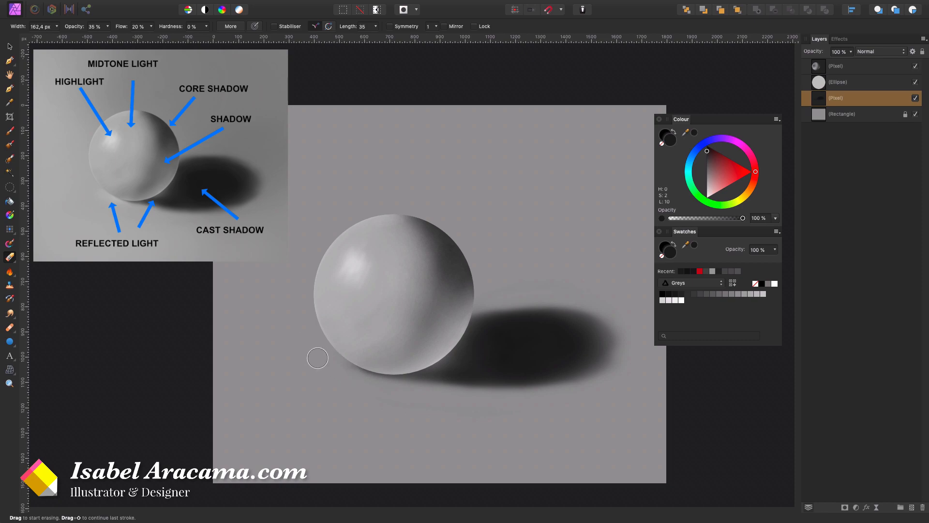
key("bracketleft")
key("bracketleft")
key("bracketleft")
key("bracketleft")
key("bracketleft")
key("bracketleft")
key("bracketleft")
key("bracketleft")
key("bracketleft")
key("bracketleft")
key("bracketleft")
key("bracketleft")
key("bracketleft")
- Extend the cast shadow's upper and lower edges with soft strokes in dark grey of lightness 11
key("b")
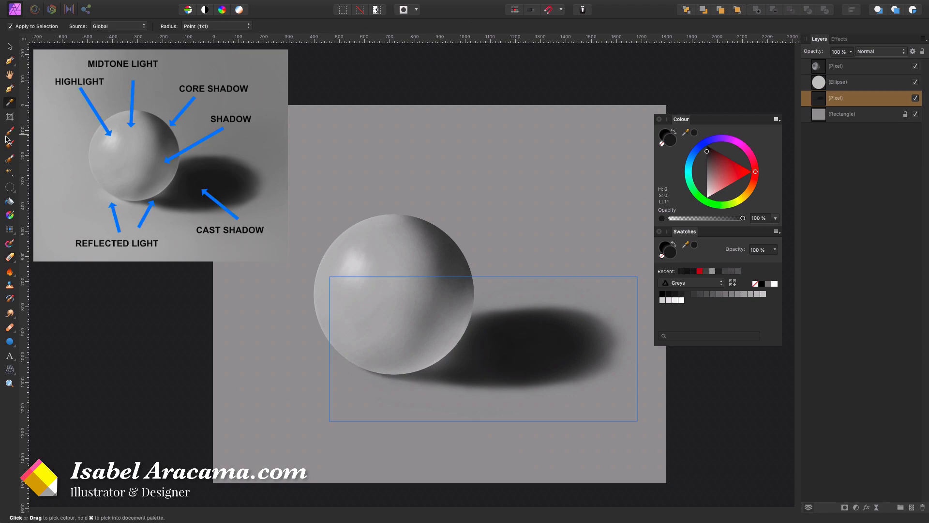
mouse_move(474, 315)
left_mouse_down()
mouse_move(574, 314)
mouse_move(518, 314)
mouse_move(497, 330)
mouse_move(500, 305)
left_mouse_up()
key("bracketleft")
mouse_move(533, 378)
left_mouse_down()
mouse_move(430, 383)
mouse_move(583, 308)
mouse_move(333, 373)
left_mouse_up()
key("e")
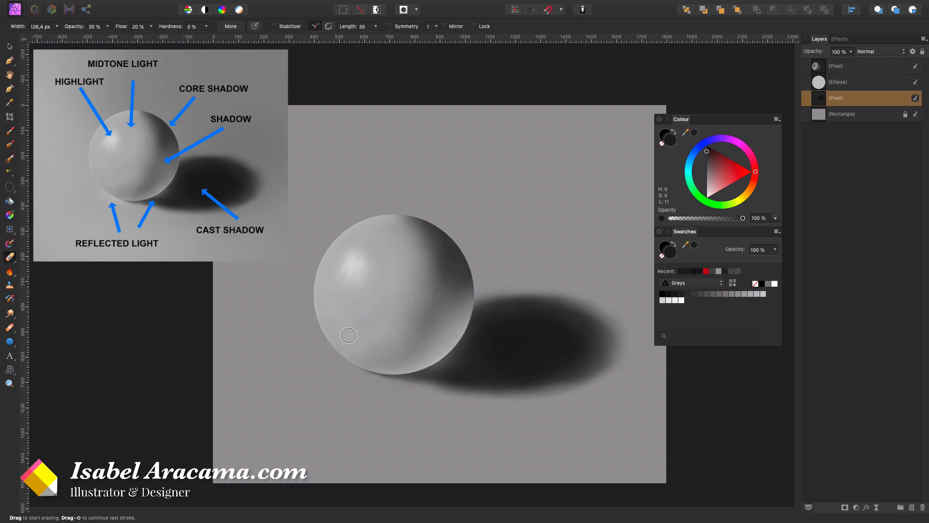
- Sample light grey of lightness 83 from the highlight and try a reflected light stroke under the sphere's lower left
key("i")
left_click_drag(347, 266, 349, 270)
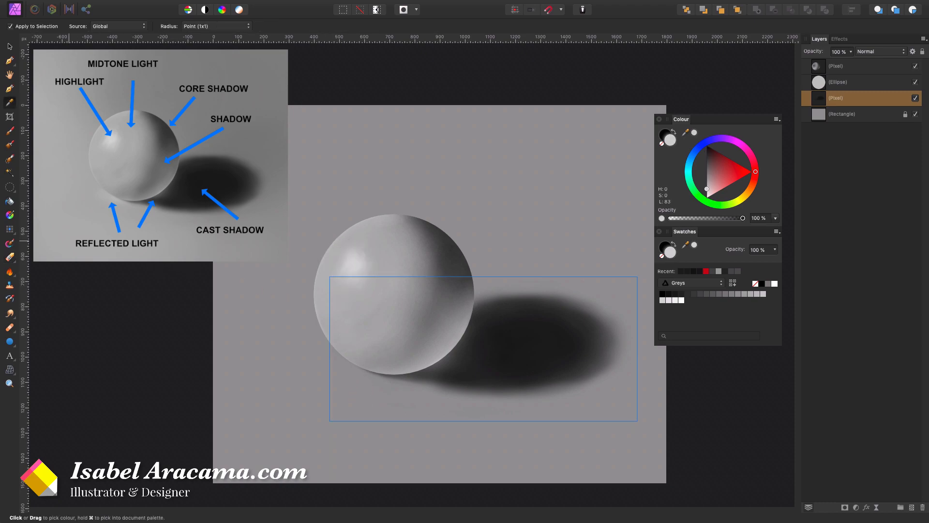
left_click(9, 133)
key("bracketright")
left_click_drag(343, 373, 363, 368)
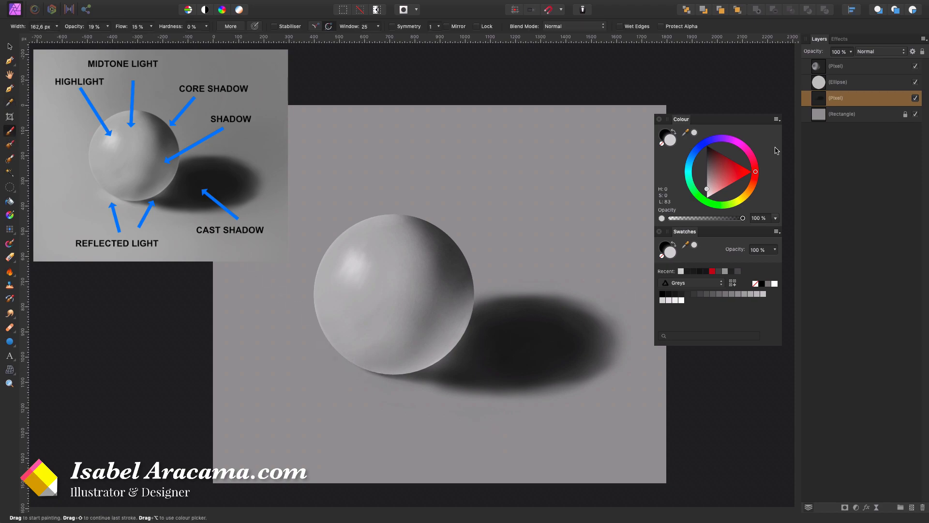
- Add a pixel layer above the cast shadow and paint reflected light on the ground at the sphere's lower left, enlarging the brush from about 215 to 320 px
left_click(911, 508)
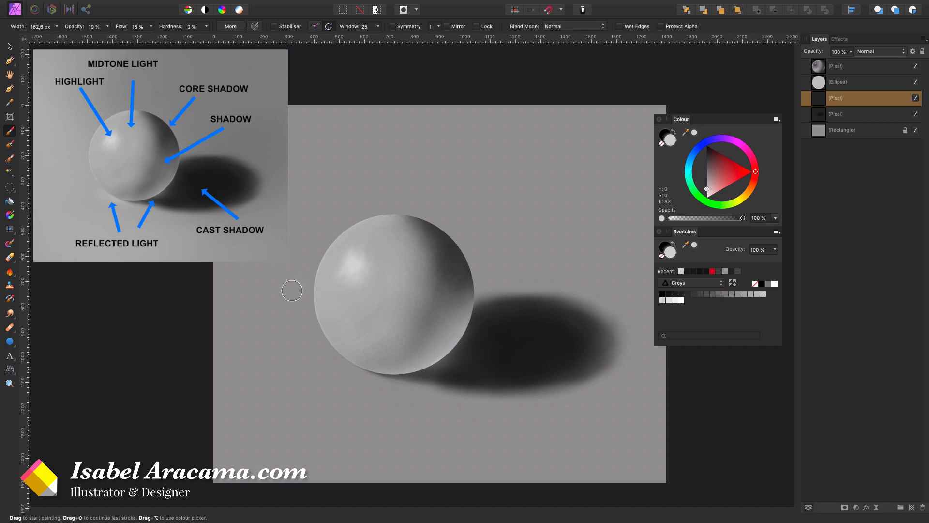
key("bracketright")
key("bracketright")
left_click_drag(334, 376, 416, 358)
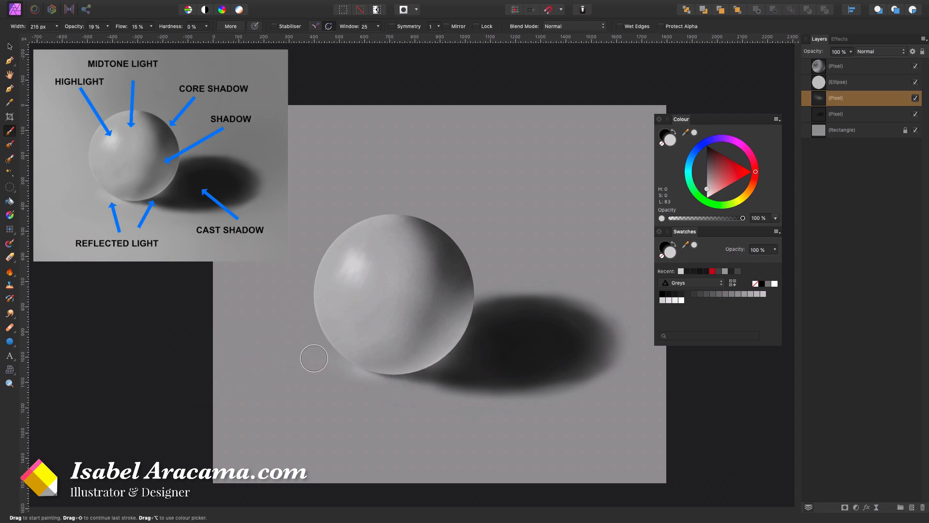
key("bracketright")
key("bracketright")
key("bracketright")
key("bracketright")
- Sample dark grey of lightness 15 from the cast shadow and restore the contact shadow under the sphere, reducing the brush to 74 px
key("i")
left_click(464, 375)
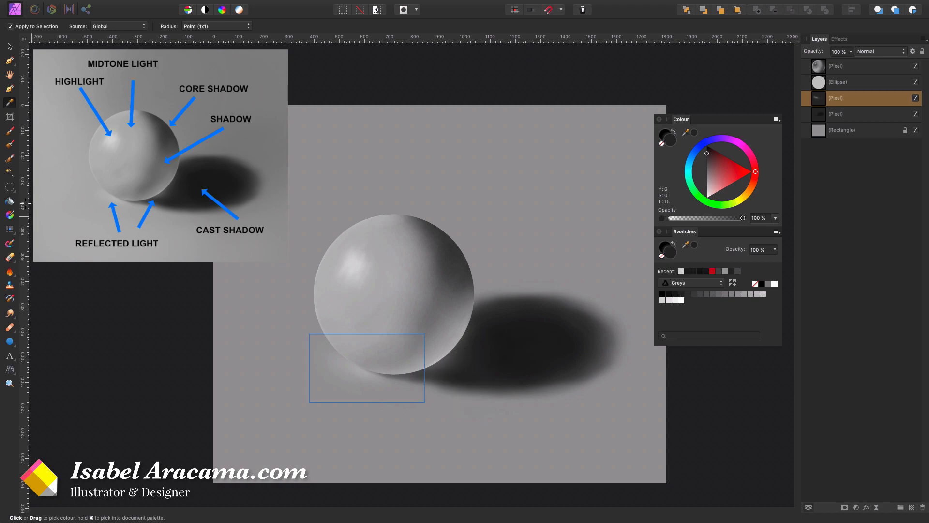
left_click(11, 132)
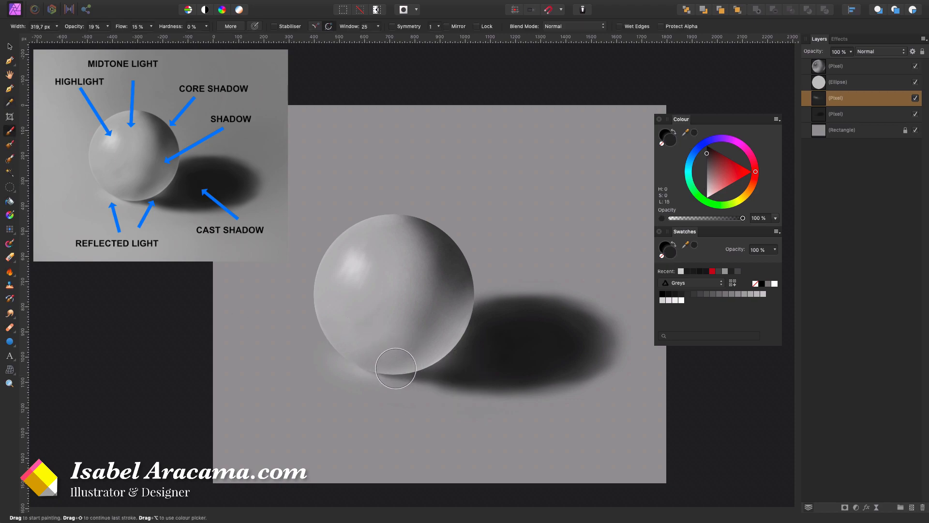
mouse_move(396, 369)
left_mouse_down()
mouse_move(421, 374)
mouse_move(375, 367)
left_mouse_up()
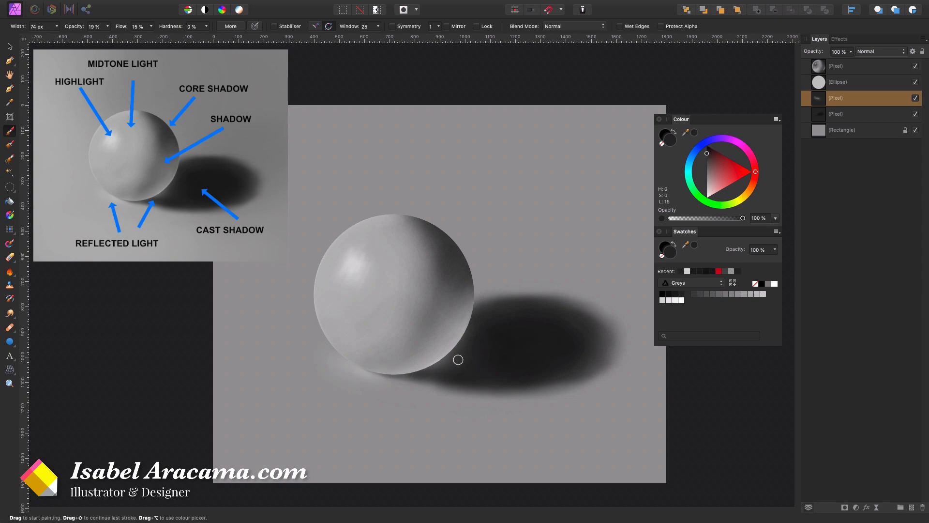
scroll(450, 338, "up", 5)
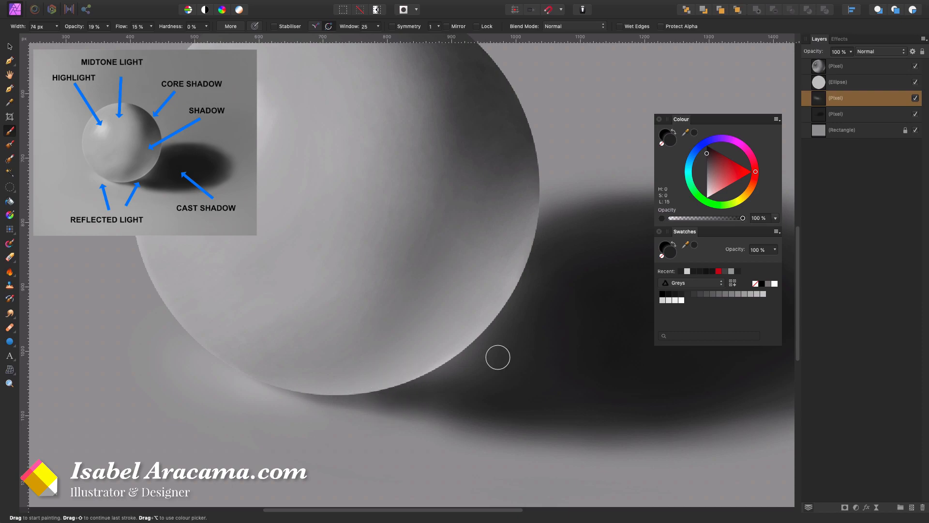
scroll(497, 355, "down", 5)
scroll(489, 360, "down", 1)
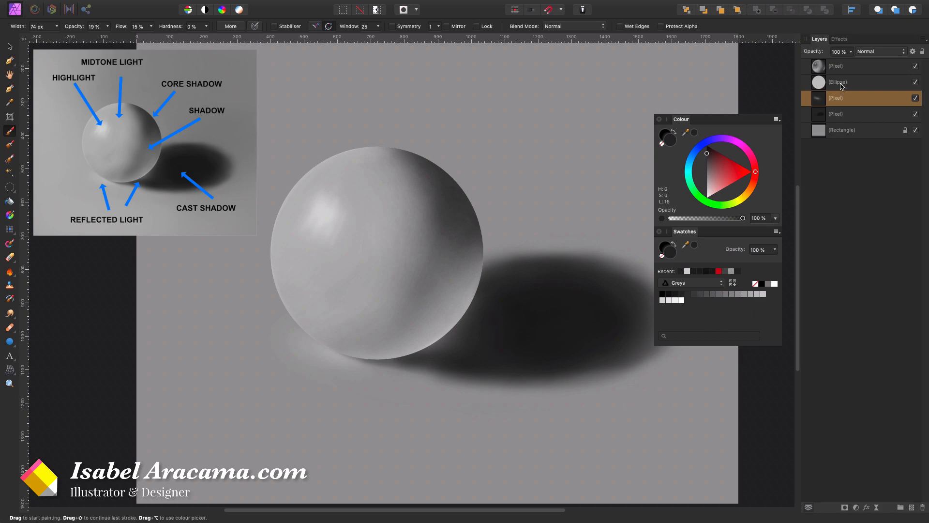
- Smudge the outline of the base ellipse with a brush about 18 px wide at 48% flow and 13% strength
left_click(842, 86)
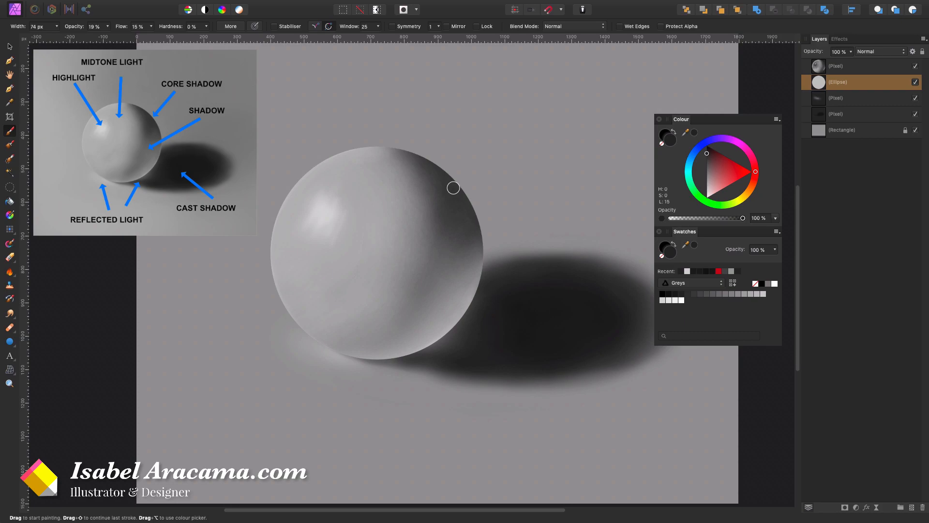
left_click(10, 313)
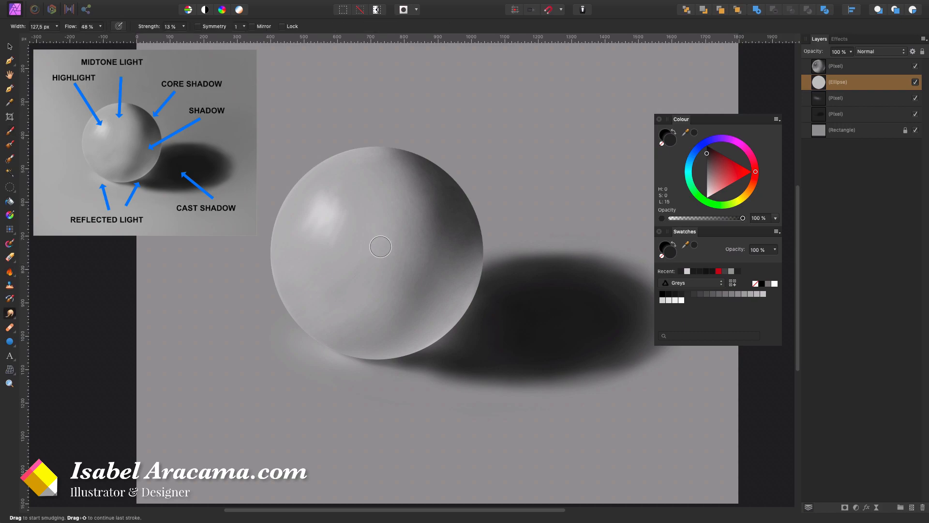
key("bracketleft")
key("bracketleft")
key("bracketleft")
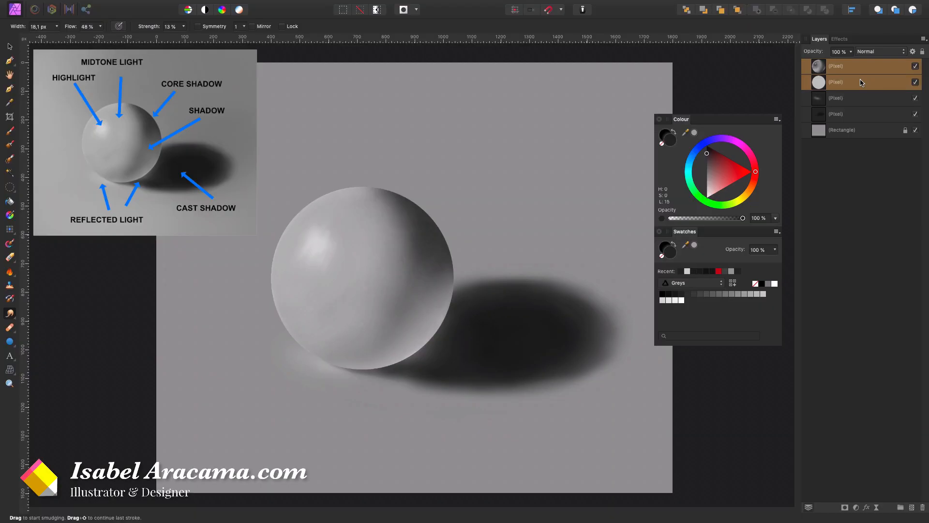
- Duplicate the sphere's shading and base layers and hide the lower pair as a backup
key("super+j")
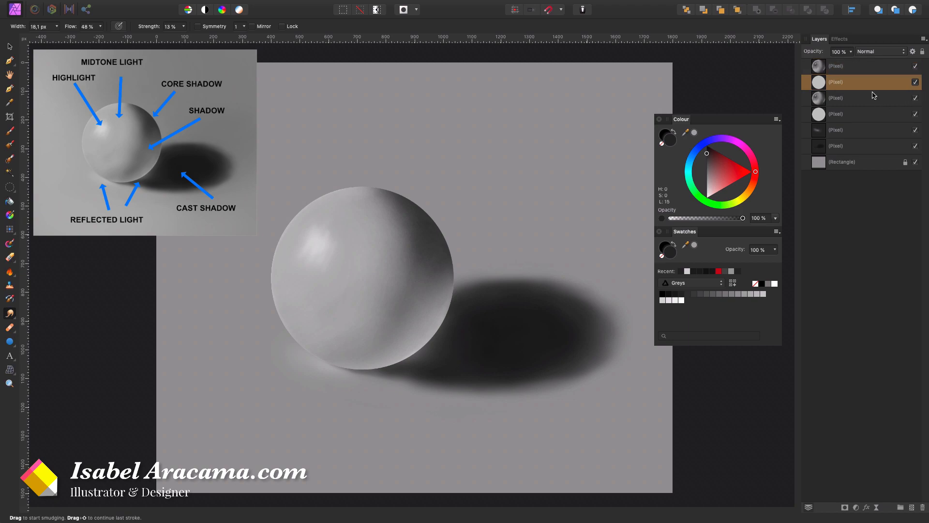
left_click(879, 100)
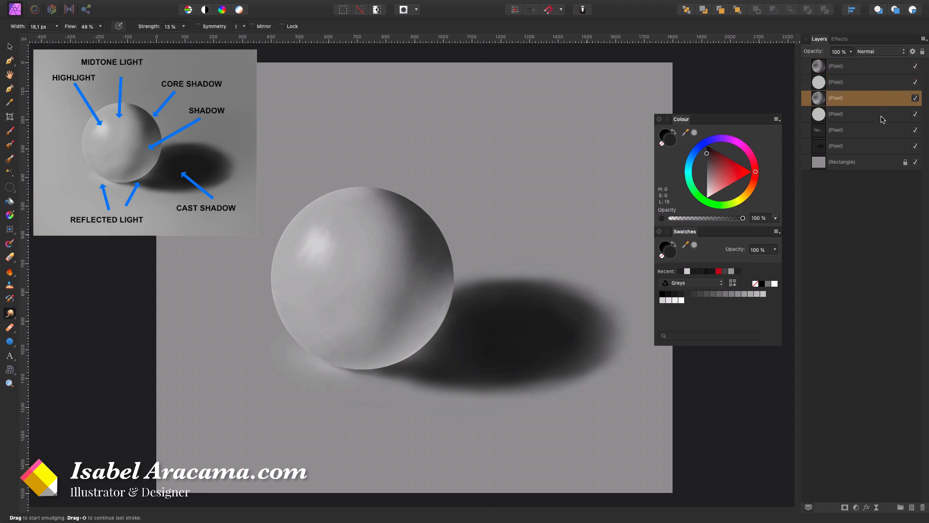
left_click(881, 117, "shift")
- Group the two visible sphere layers and rasterise the group into a single pixel layer
left_click(874, 84)
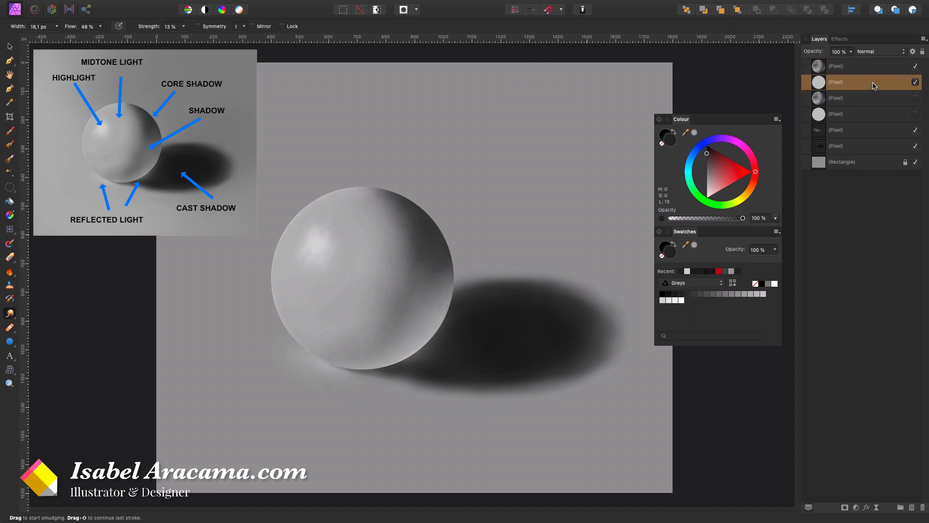
left_click(869, 72, "shift")
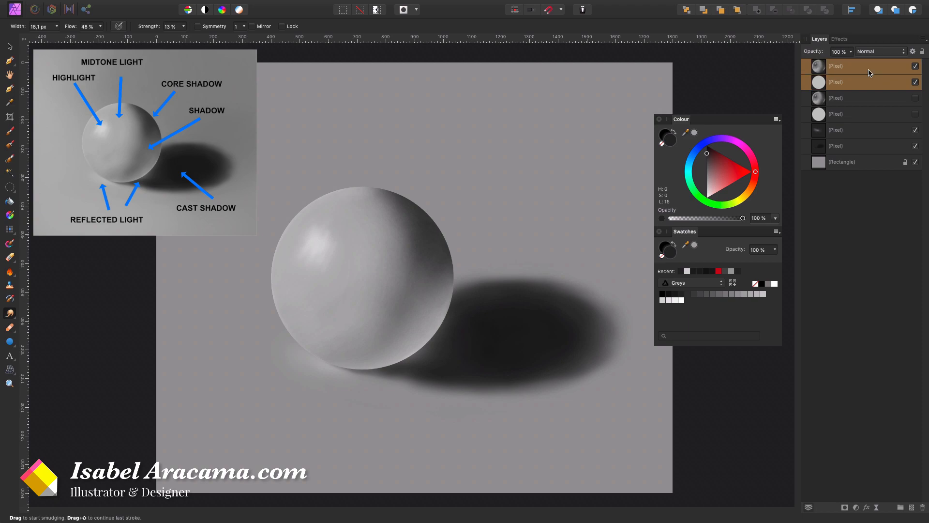
right_click(869, 73)
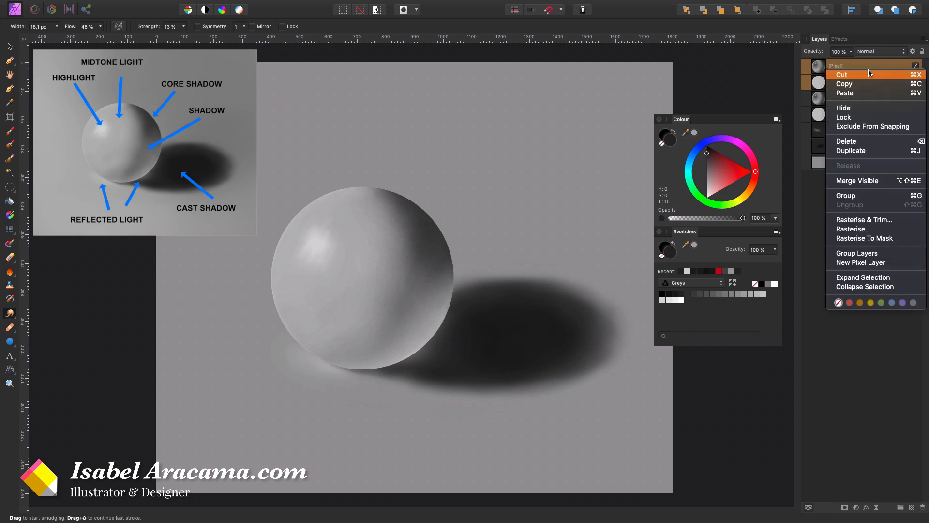
left_click(854, 196)
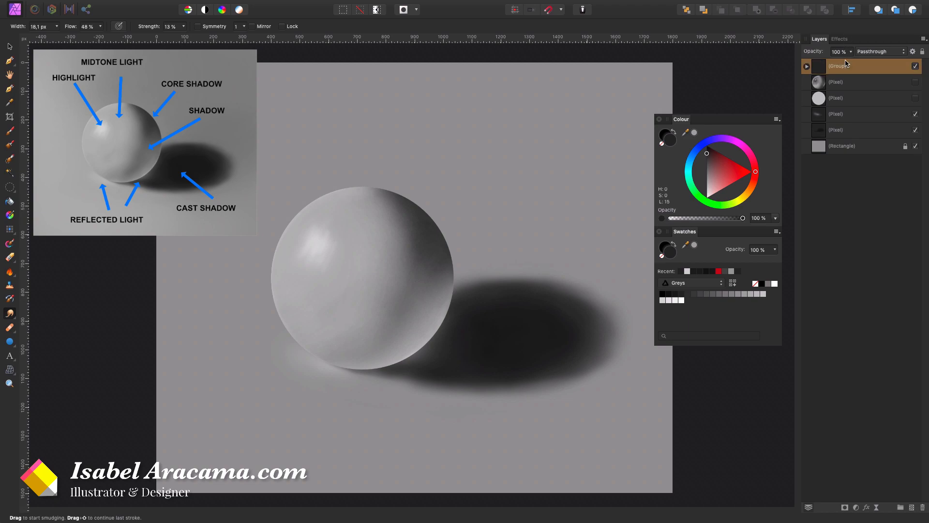
right_click(829, 66)
left_click(865, 244)
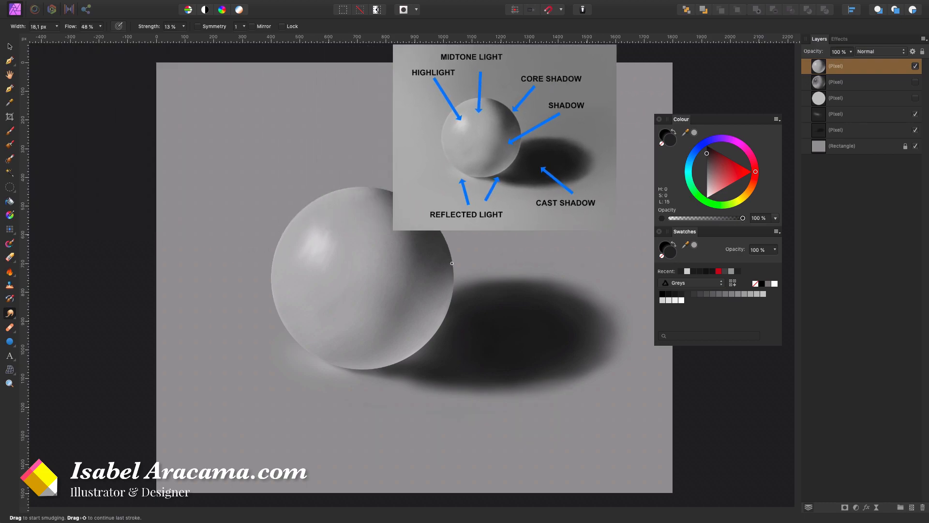
- Soften the merged sphere's outline all around with the Smudge tool, about 18 px wide at 48% flow
scroll(483, 280, "up", 4)
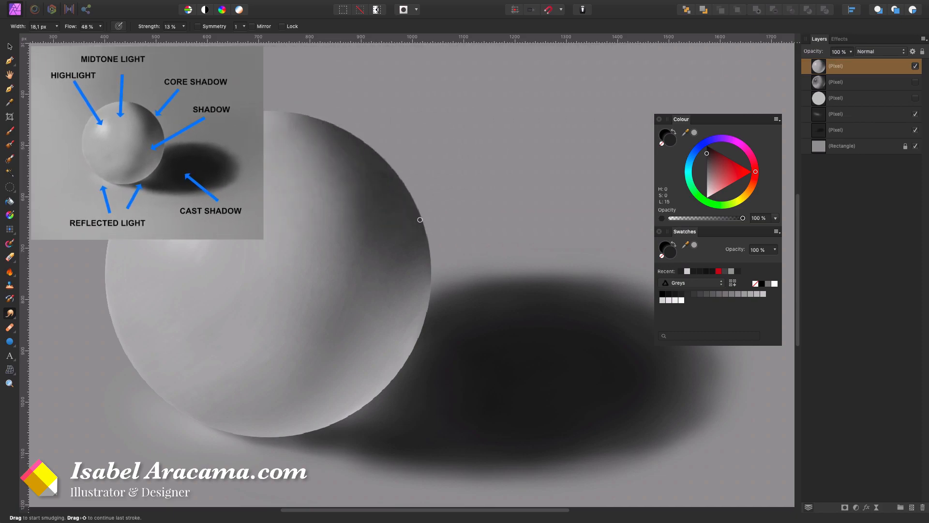
scroll(508, 302, "down", 5)
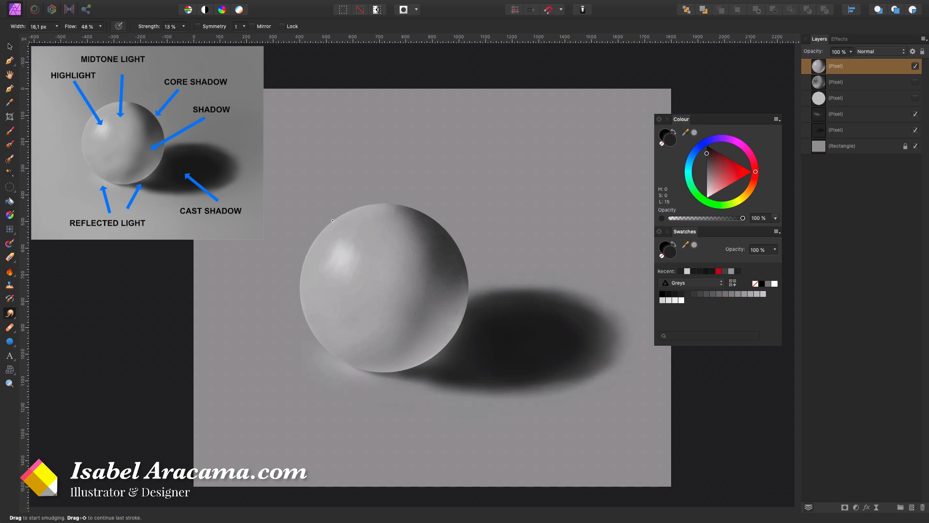
scroll(327, 353, "up", 3)
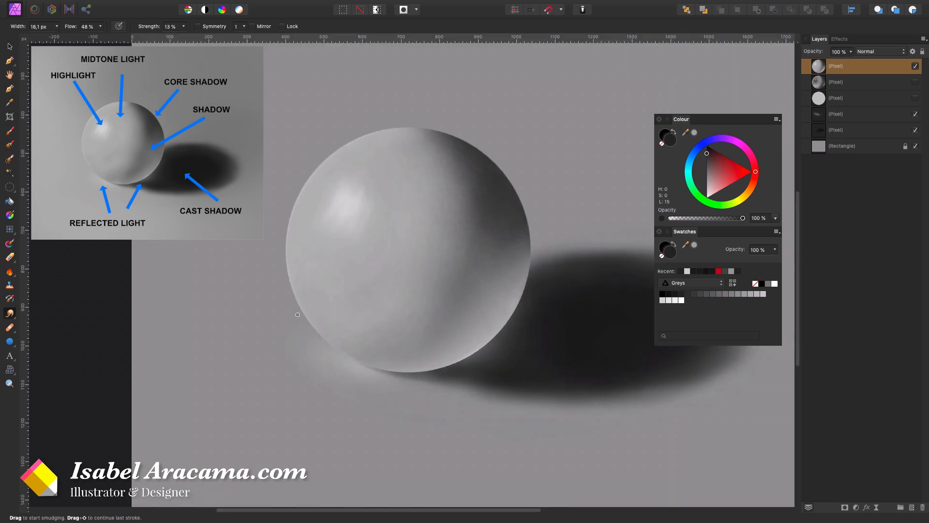
key("alt")
scroll(570, 338, "down", 6)
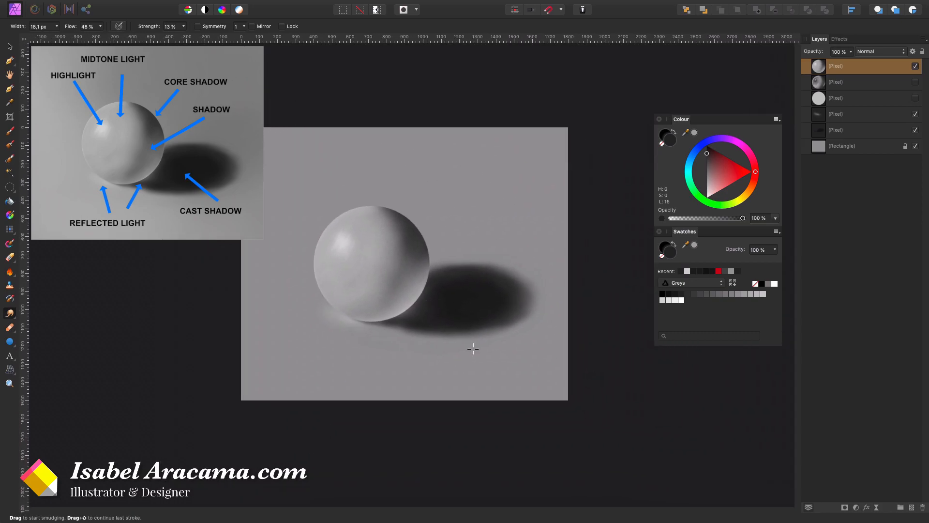
scroll(473, 349, "up", 2)
- Sample a mid grey from the sphere's shaded edge and add a new pixel layer above the sphere for brush painting
key("b")
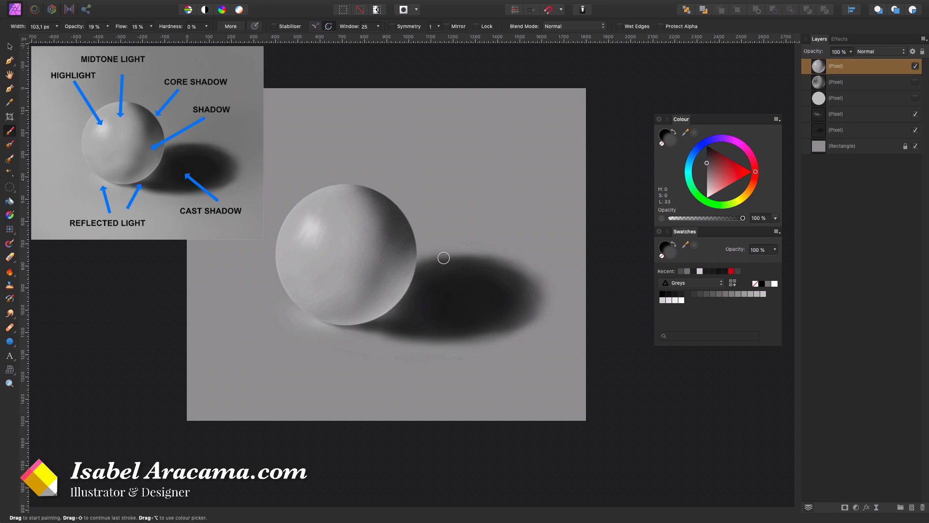
key("i")
left_click(406, 272)
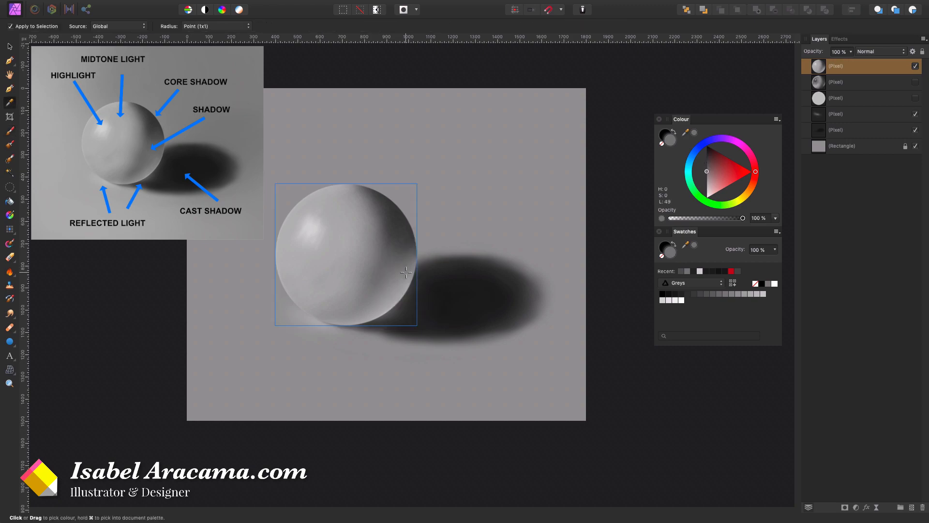
left_click(9, 131)
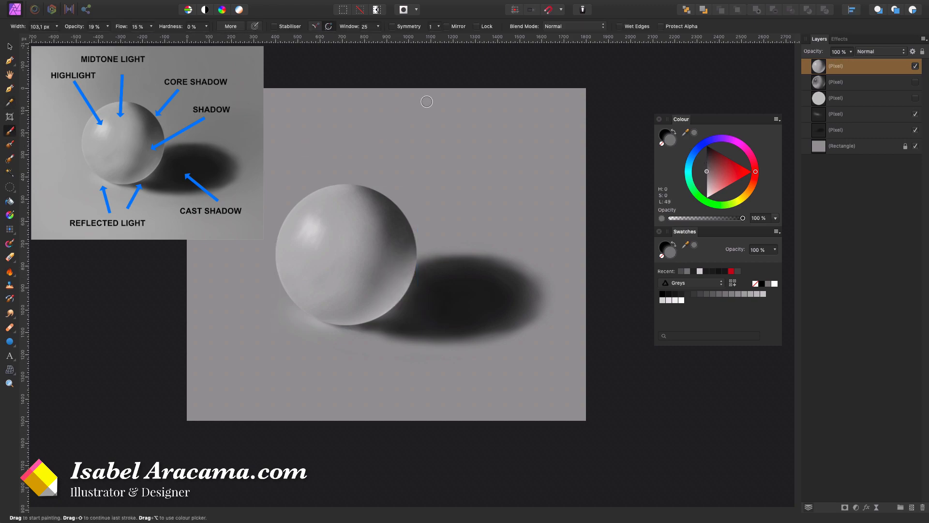
left_click(912, 507)
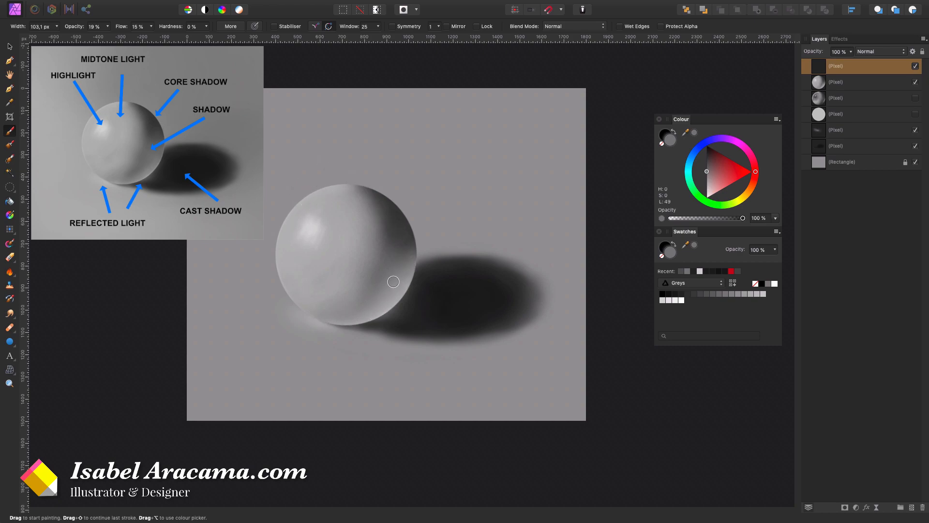
- Darken the sphere's shaded side on the new layer with soft dark-grey strokes (lightness 32), using the Paint Brush at 19% opacity and 15% flow
left_click_drag(430, 284, 436, 310)
key("super+z")
key("bracketright")
key("bracketright")
left_click(706, 163)
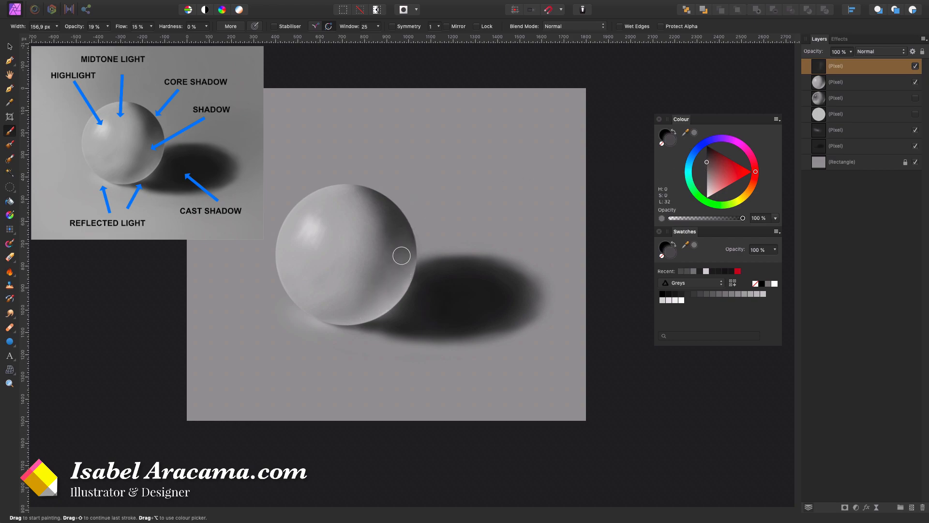
key("bracketright")
key("bracketleft")
key("bracketleft")
key("bracketleft")
key("bracketleft")
key("bracketleft")
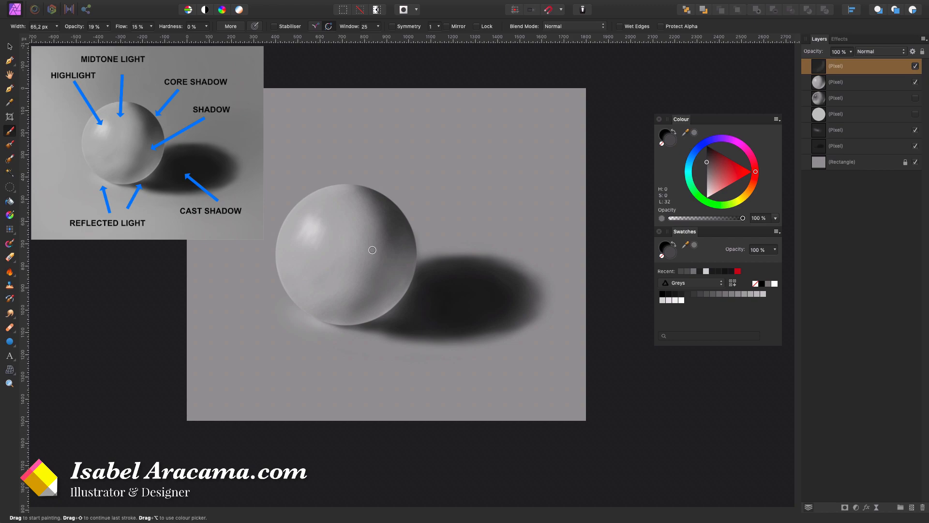
- Toggle the new shading layer's visibility to compare the sphere with and without the added strokes
left_click(915, 66)
left_click(915, 66)
left_click(915, 66)
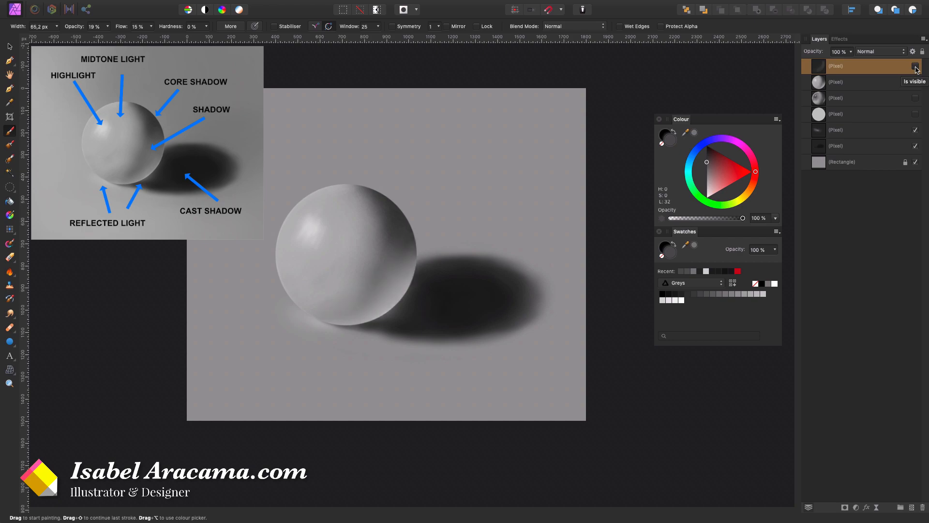
left_click(916, 66)
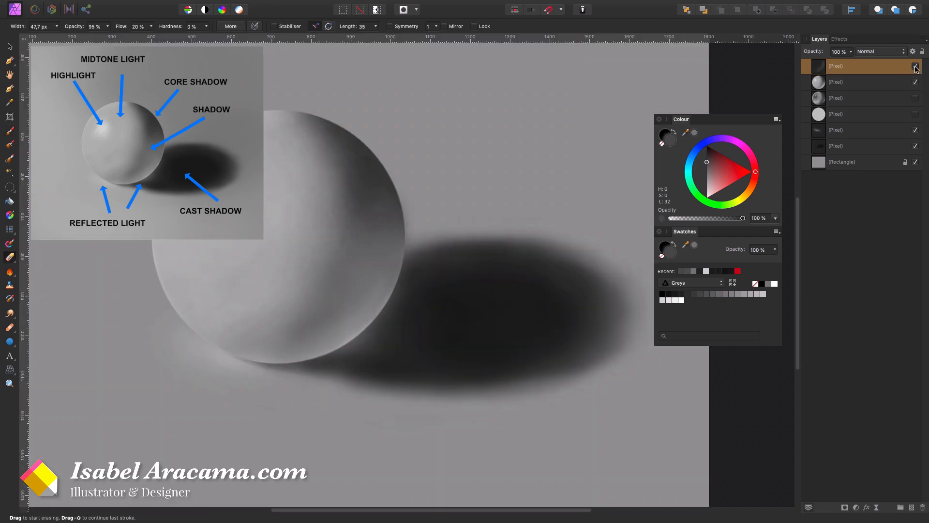
left_click(915, 67)
left_click(916, 66)
left_click(915, 66)
- Set the Erase Brush to 100% opacity and 55% flow for cleaning up the shading layer
left_click_drag(109, 28, 170, 39)
scroll(372, 356, "down", 3)
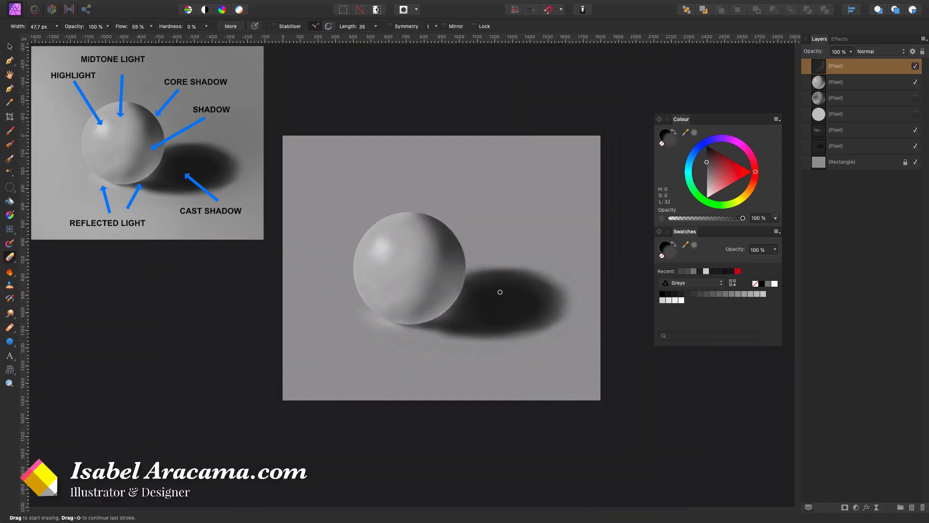
scroll(532, 307, "up", 1)
scroll(537, 300, "up", 1)
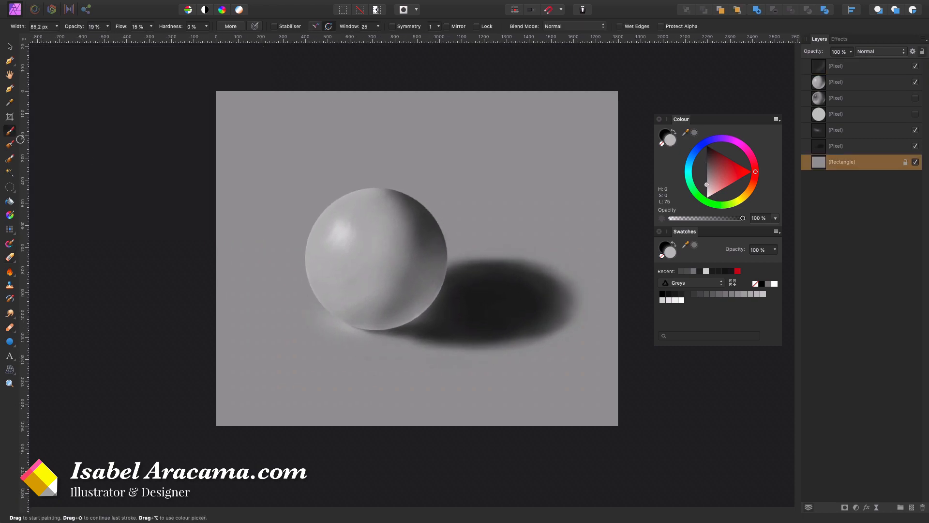
- Enlarge the soft brush and paint light grey, then sampled background grey, across the upper background on a new pixel layer above the rectangle
key("bracketright")
key("bracketright")
key("bracketright")
key("bracketright")
key("bracketright")
key("bracketright")
mouse_move(242, 130)
left_mouse_down()
mouse_move(283, 260)
mouse_move(298, 361)
mouse_move(296, 332)
mouse_move(338, 362)
mouse_move(251, 197)
mouse_move(247, 108)
left_mouse_up()
left_click(538, 160, "alt")
mouse_move(537, 159)
left_mouse_down()
mouse_move(542, 153)
mouse_move(628, 348)
mouse_move(566, 160)
mouse_move(456, 139)
mouse_move(476, 85)
left_mouse_up()
- Darken the background behind the sphere and cast shadow with broad strokes of two darker greys
left_click(707, 170)
mouse_move(650, 176)
left_mouse_down()
mouse_move(369, 94)
mouse_move(329, 305)
left_mouse_up()
left_click(706, 165)
mouse_move(379, 83)
left_mouse_down()
mouse_move(590, 250)
mouse_move(475, 313)
left_mouse_up()
- Lighten the background along the canvas's left edge and upper-left corner with light grey, using a soft brush about 847 px wide
key("bracketleft")
key("bracketleft")
key("bracketleft")
left_click(707, 187)
mouse_move(222, 394)
left_mouse_down()
mouse_move(255, 122)
mouse_move(241, 95)
mouse_move(202, 174)
left_mouse_up()
key("bracketright")
mouse_move(238, 87)
left_mouse_down()
mouse_move(226, 241)
mouse_move(276, 117)
left_mouse_up()
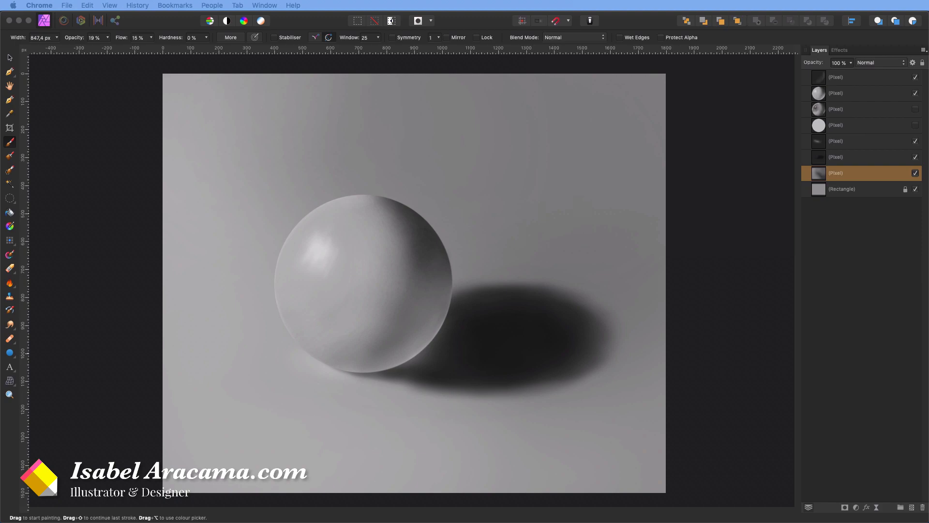
- Switch to Chrome and place the reference sphere picture beside the painting for comparison
left_click_drag(927, 291, 760, 73)
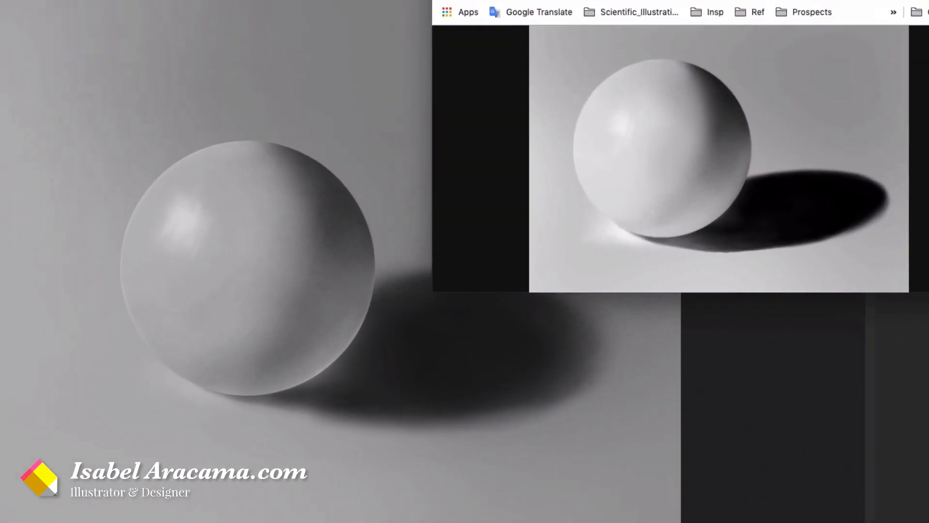